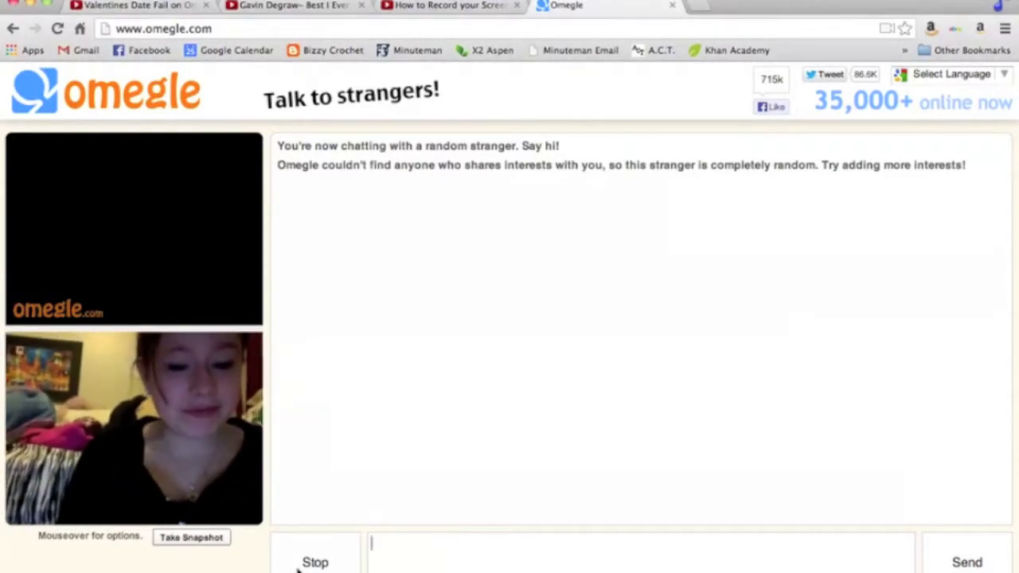
- End the chat with the first random stranger so Omegle starts a new search
{"action": "left_click", "coordinate": [315, 562]}
- Leave the current stranger, mute the system sound, and cancel the ongoing search
{"action": "left_click", "coordinate": [314, 562]}
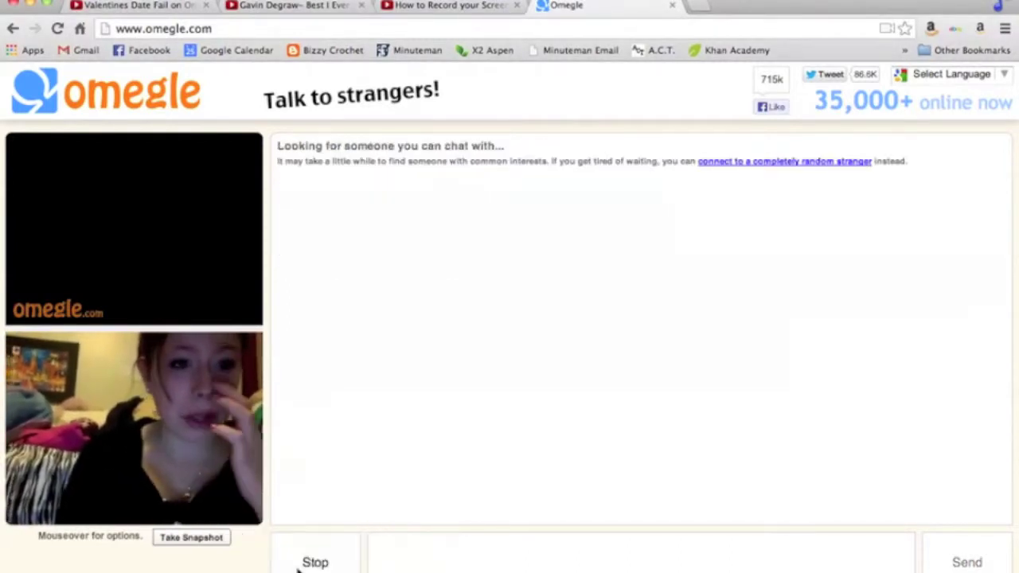
{"action": "left_click", "coordinate": [314, 562]}
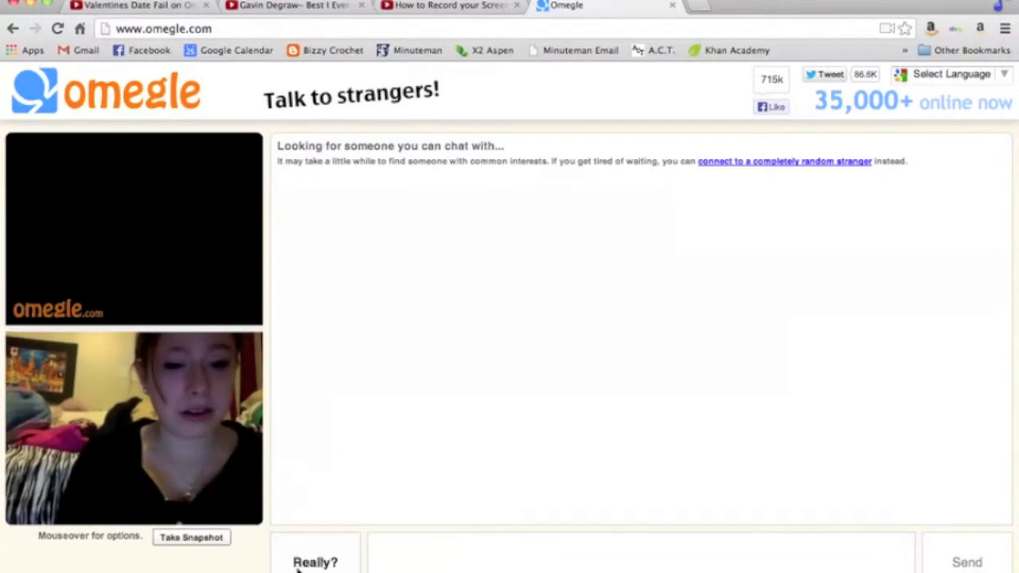
{"action": "key", "text": "XF86AudioRaiseVolume"}
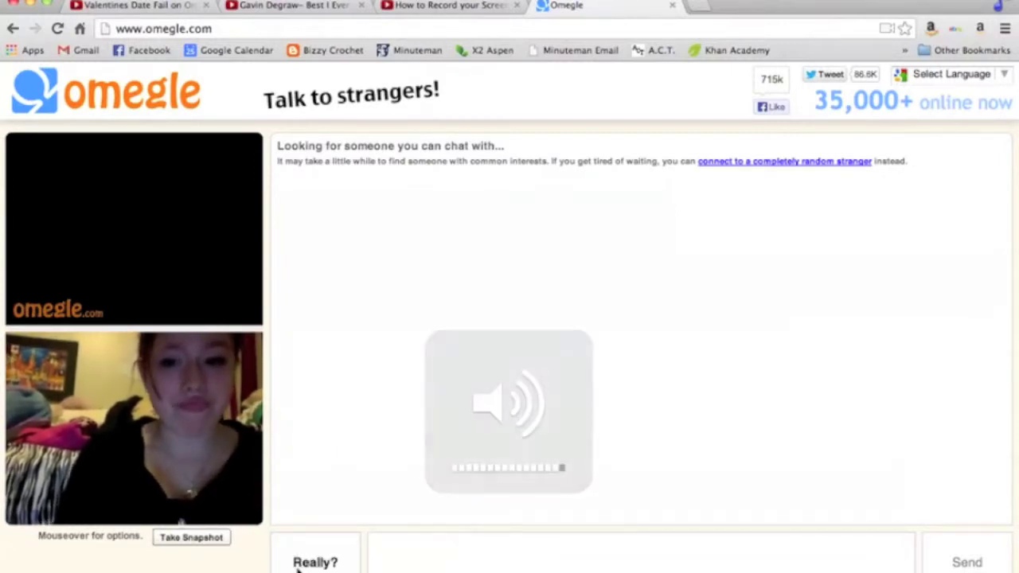
{"action": "key", "text": "XF86AudioMute"}
{"action": "left_click", "coordinate": [314, 562]}
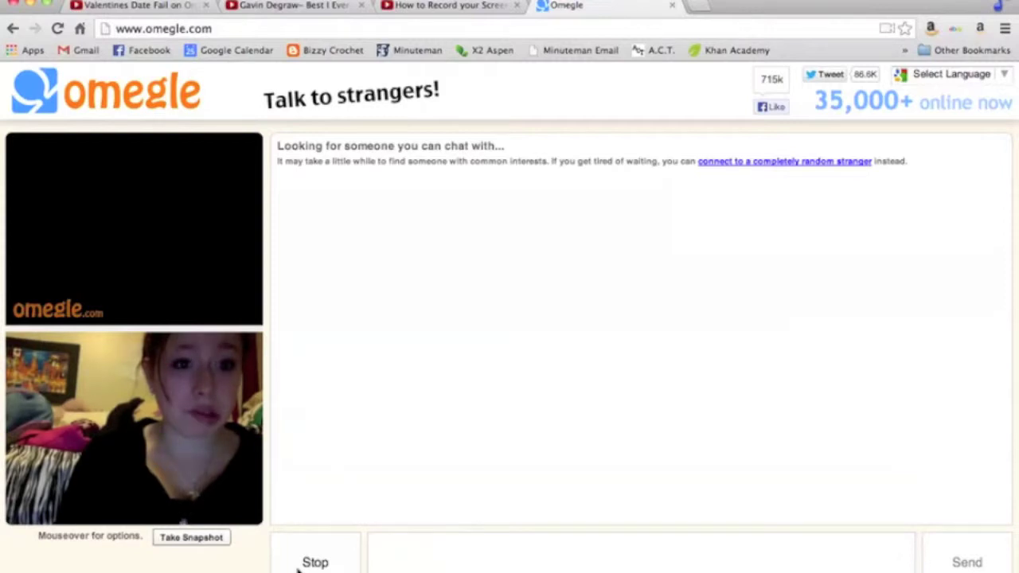
- Start a new stranger search, stop it, then search again
{"action": "left_click", "coordinate": [314, 562]}
{"action": "left_click", "coordinate": [315, 562]}
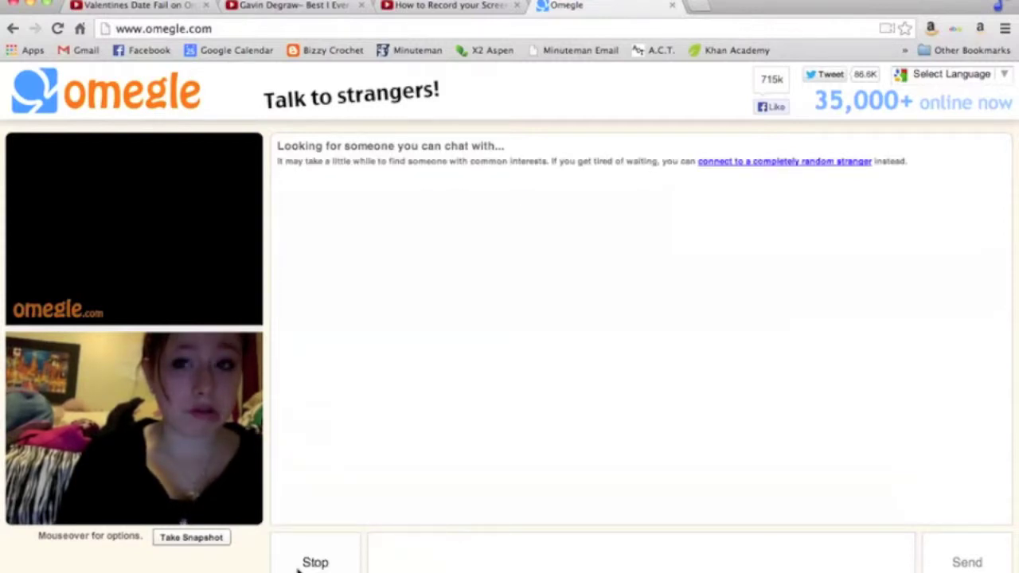
{"action": "left_click", "coordinate": [315, 562]}
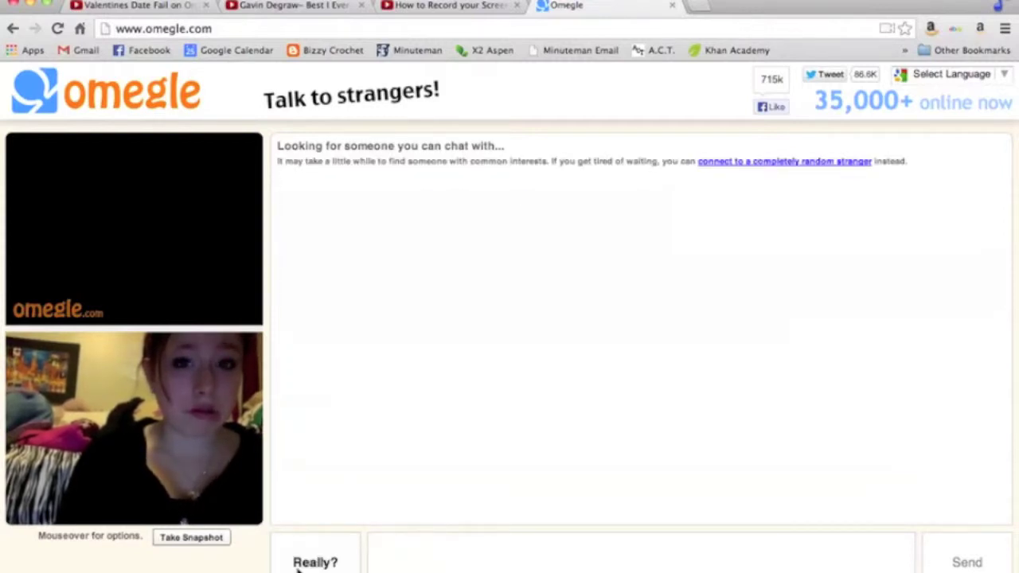
{"action": "left_click", "coordinate": [314, 562]}
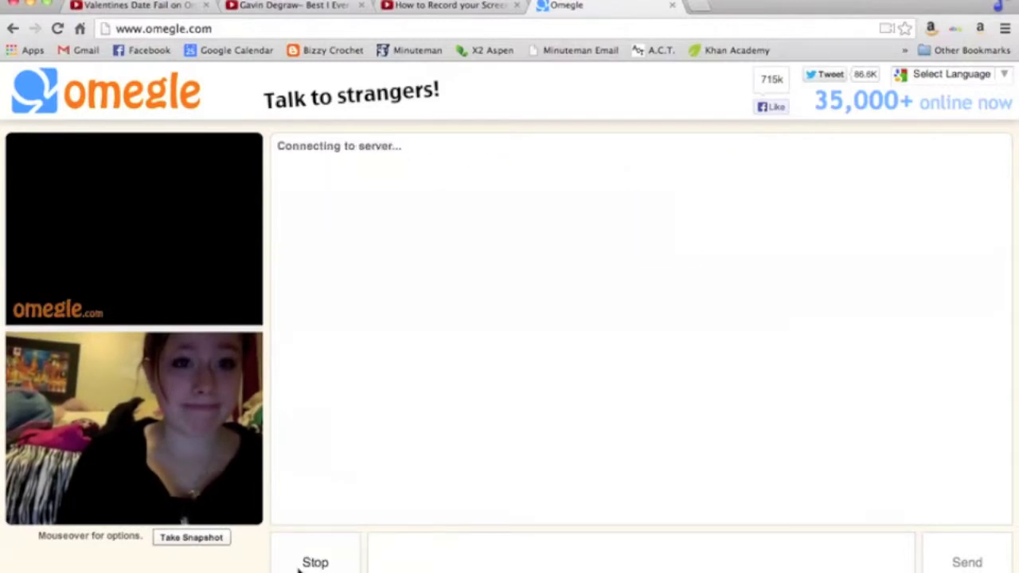
{"action": "left_click", "coordinate": [314, 562]}
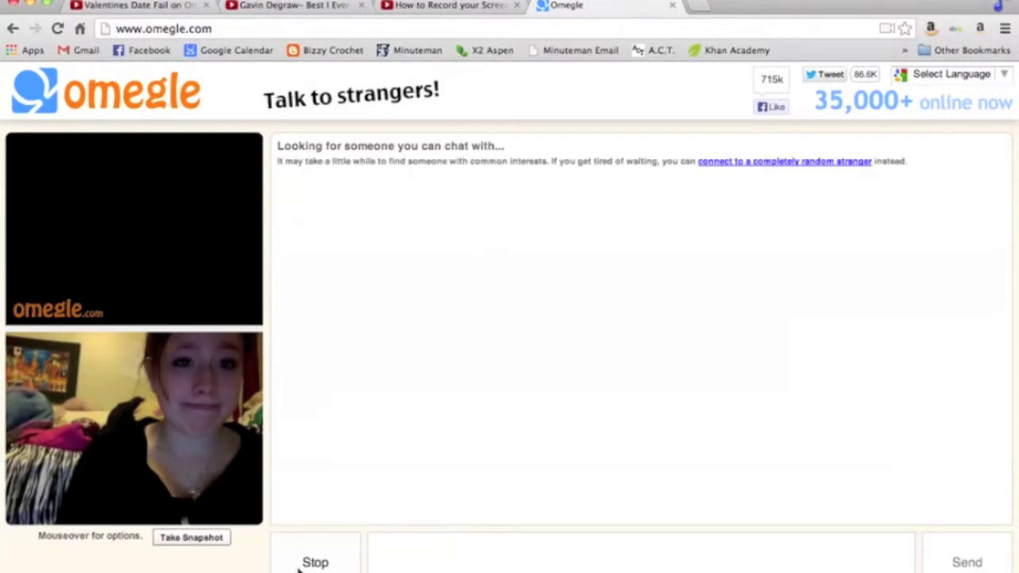
{"action": "left_click", "coordinate": [315, 562]}
{"action": "left_click", "coordinate": [314, 562]}
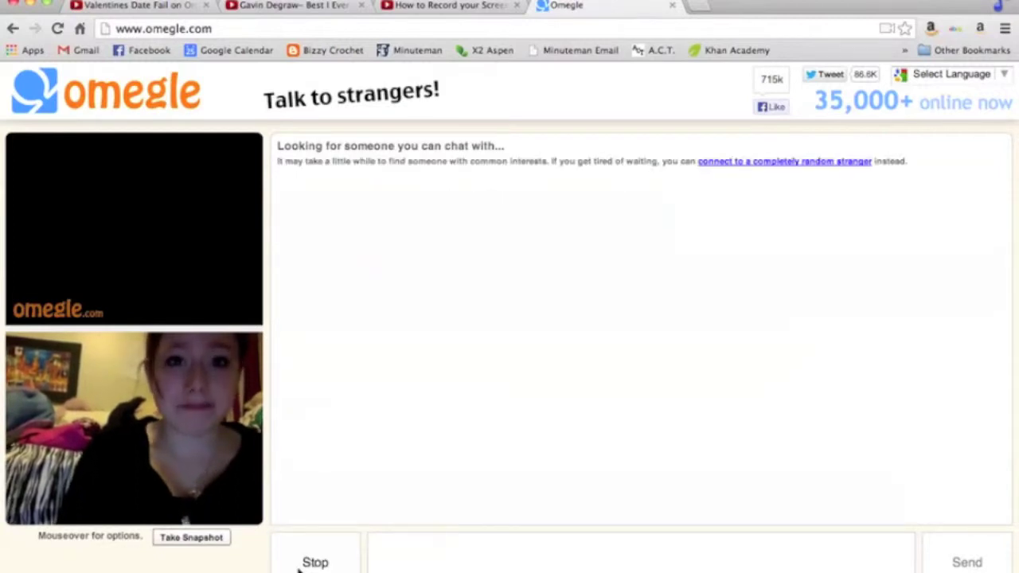
- Connect to any random stranger, skip the one sending Spanish messages, and restart the search
{"action": "left_click", "coordinate": [833, 166]}
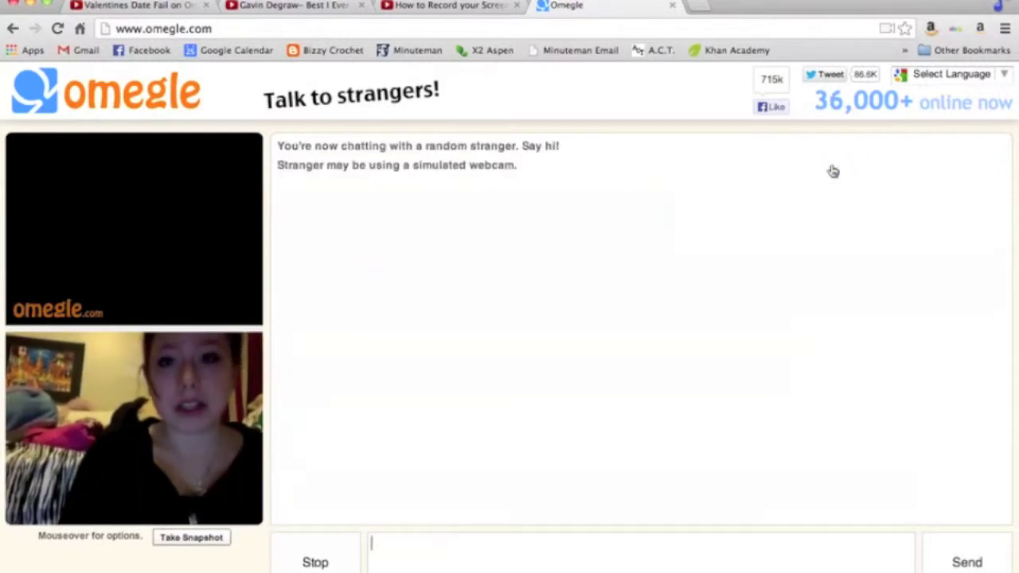
{"action": "left_click", "coordinate": [327, 563]}
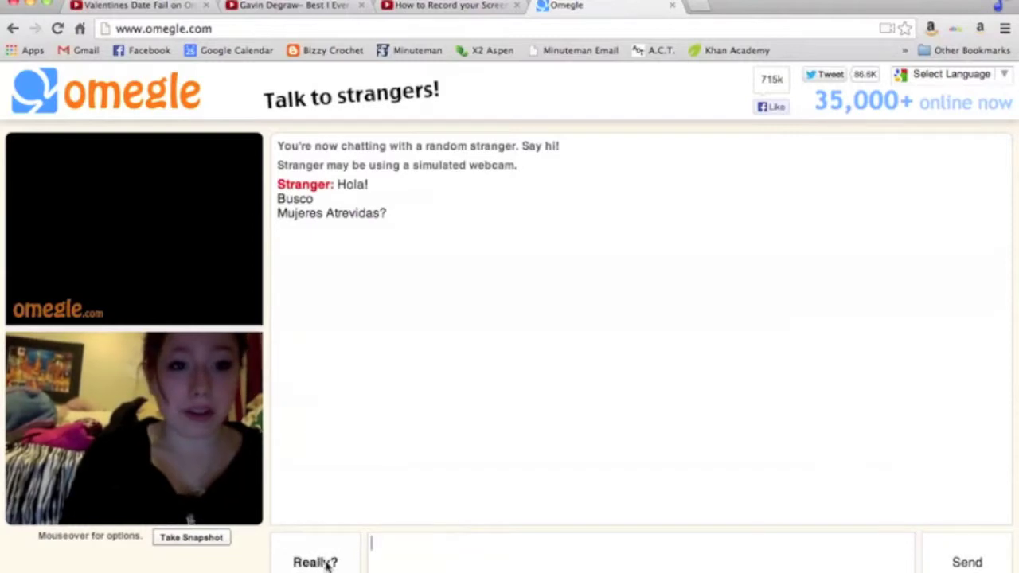
{"action": "left_click", "coordinate": [326, 563]}
{"action": "left_click", "coordinate": [326, 563]}
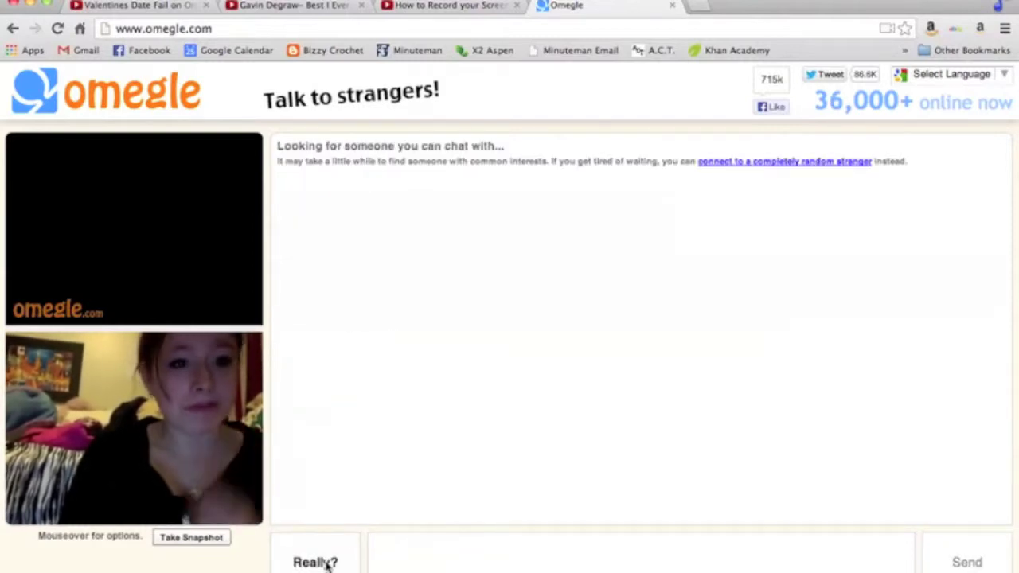
{"action": "left_click", "coordinate": [327, 563]}
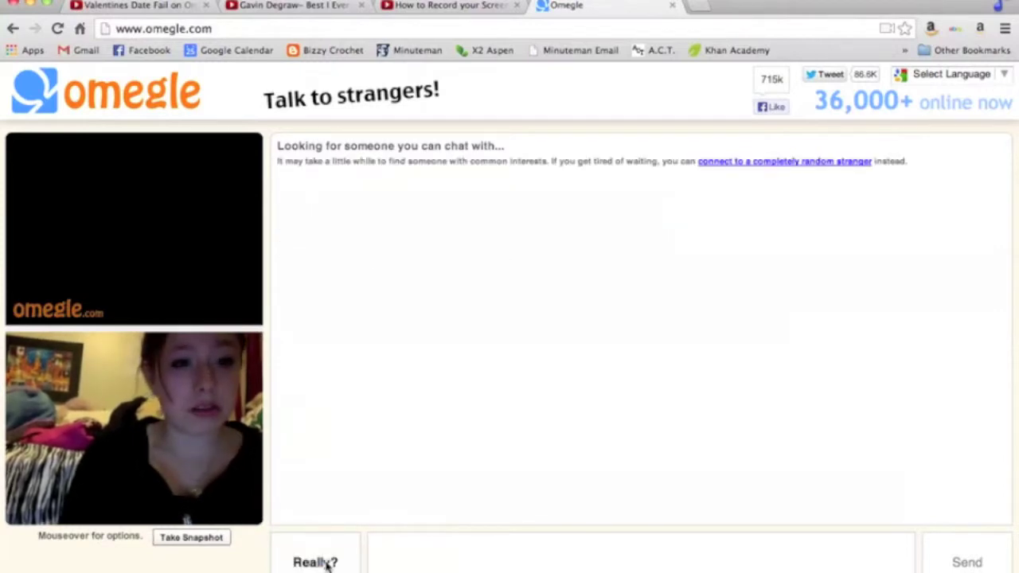
{"action": "left_click", "coordinate": [326, 563]}
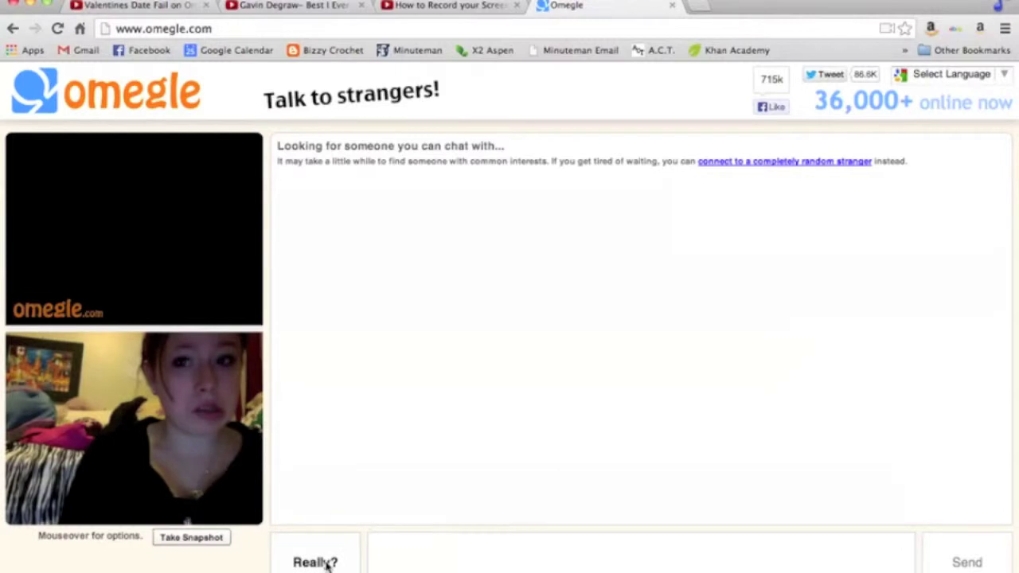
- Connect to completely random strangers twice, then end the chat and stay disconnected
{"action": "left_click", "coordinate": [736, 161]}
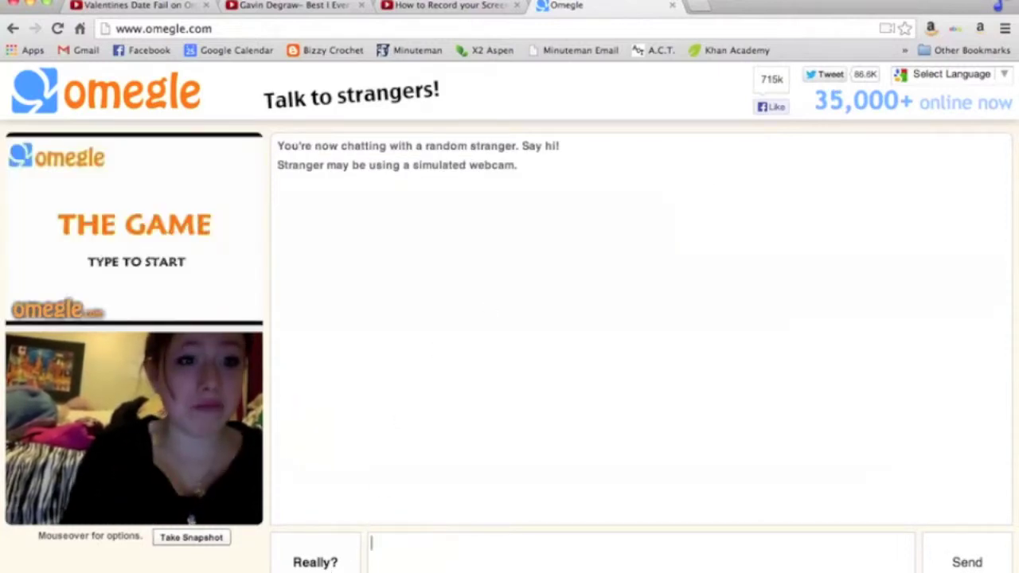
{"action": "key", "text": "Escape"}
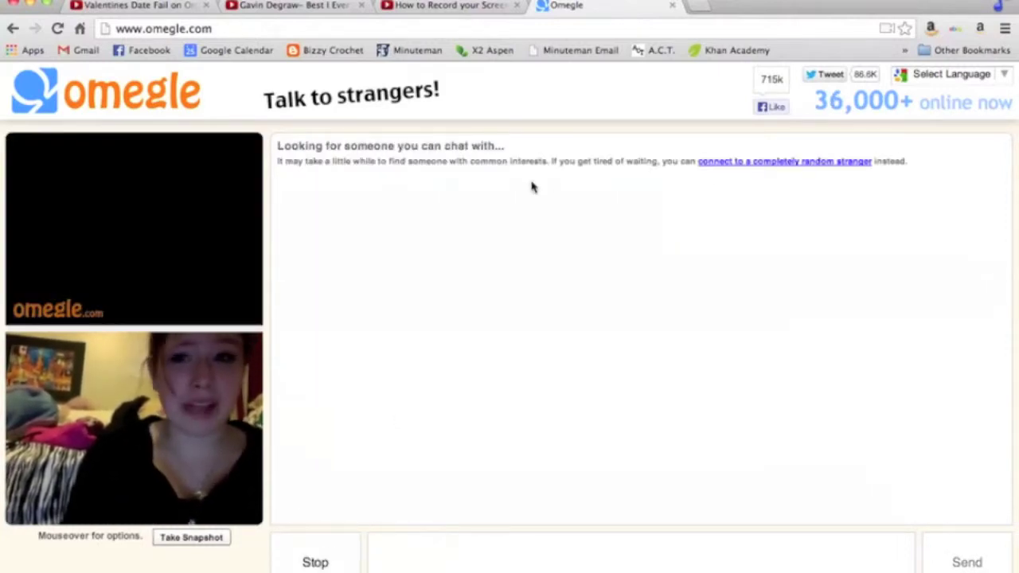
{"action": "left_click", "coordinate": [735, 162]}
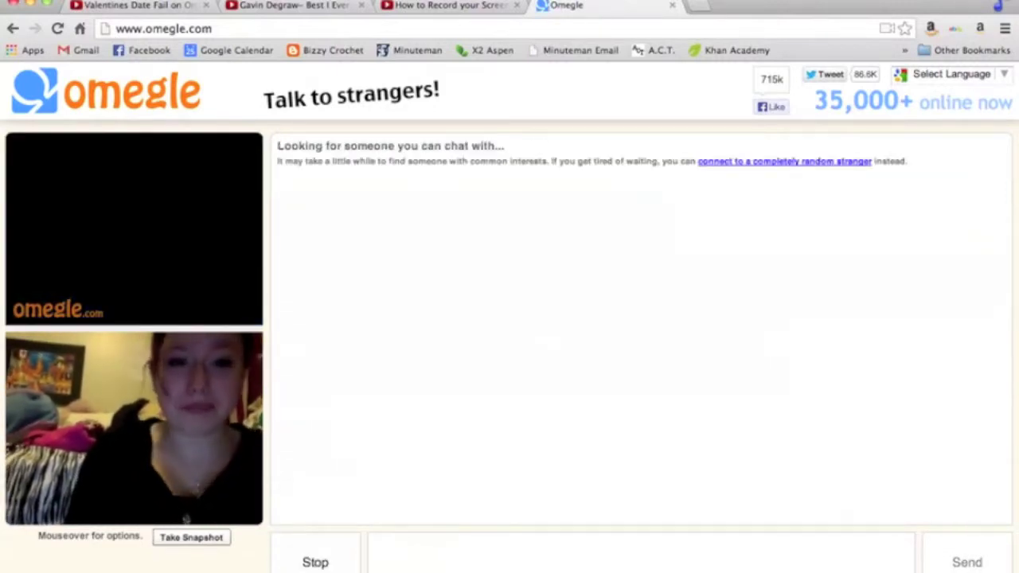
{"action": "left_click", "coordinate": [325, 550]}
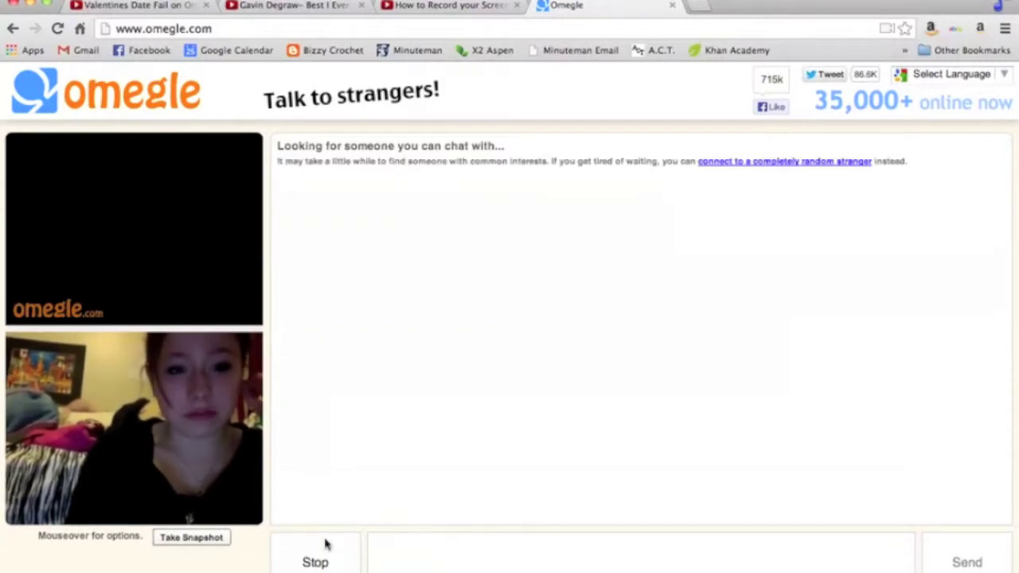
{"action": "left_click", "coordinate": [325, 550]}
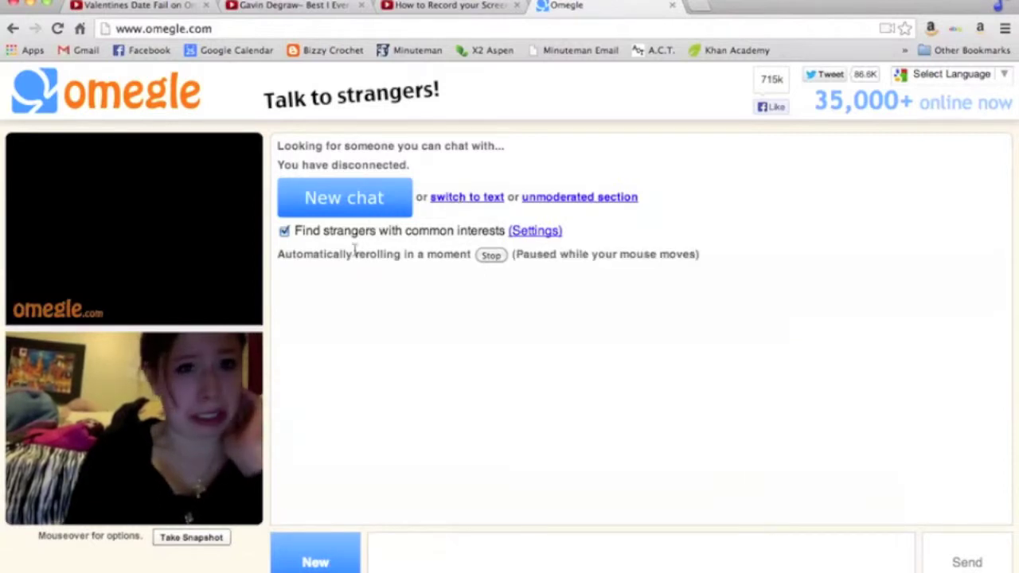
- Remove the 'sports and music' interest, start a new chat, and skip the first stranger
{"action": "left_click", "coordinate": [540, 235]}
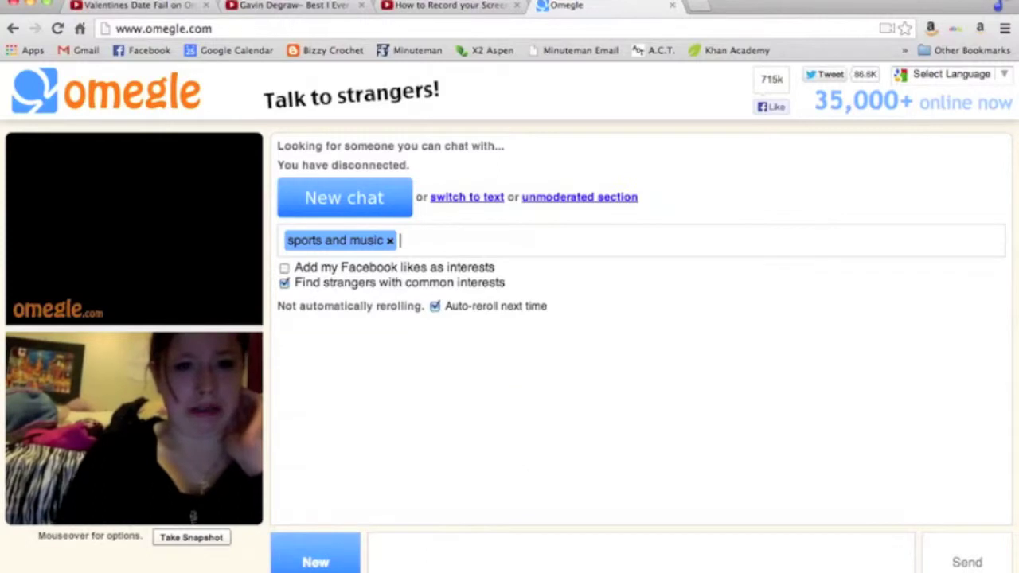
{"action": "left_click", "coordinate": [390, 241]}
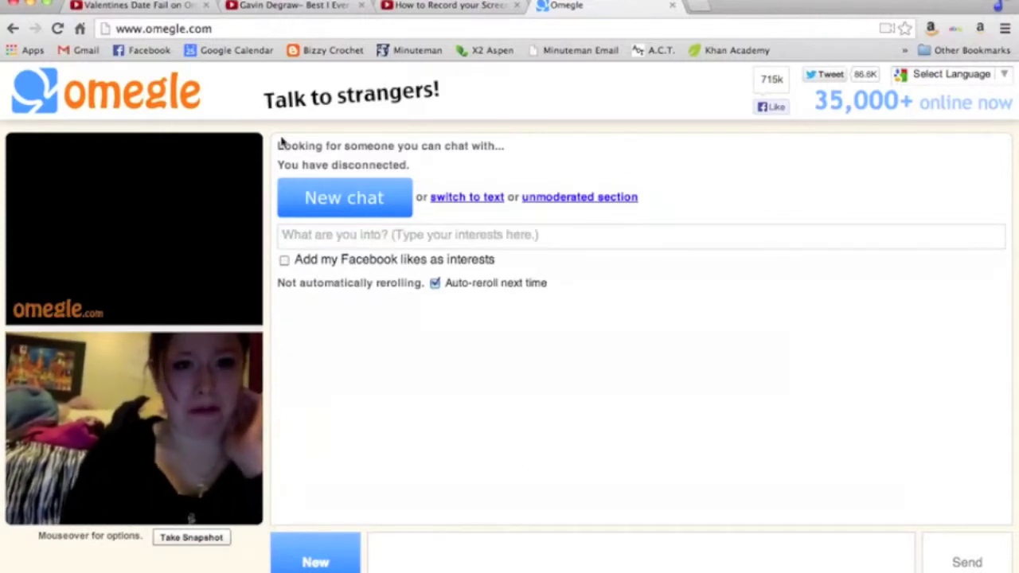
{"action": "left_click", "coordinate": [299, 545]}
{"action": "left_click", "coordinate": [301, 554]}
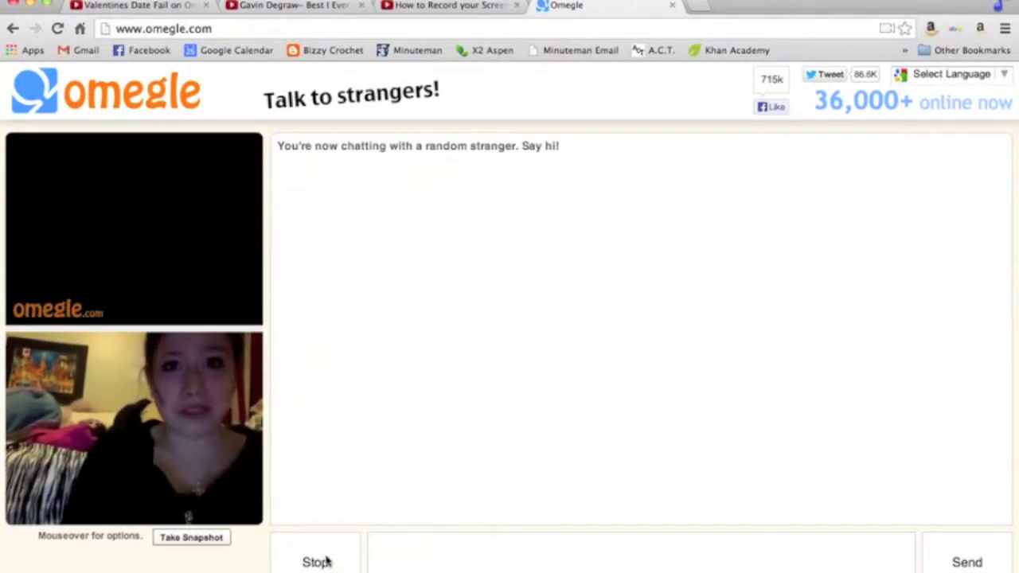
- Skip the stranger who said 'hi' and the following strangers until another chat connects
{"action": "left_click", "coordinate": [327, 562]}
{"action": "left_click", "coordinate": [326, 561]}
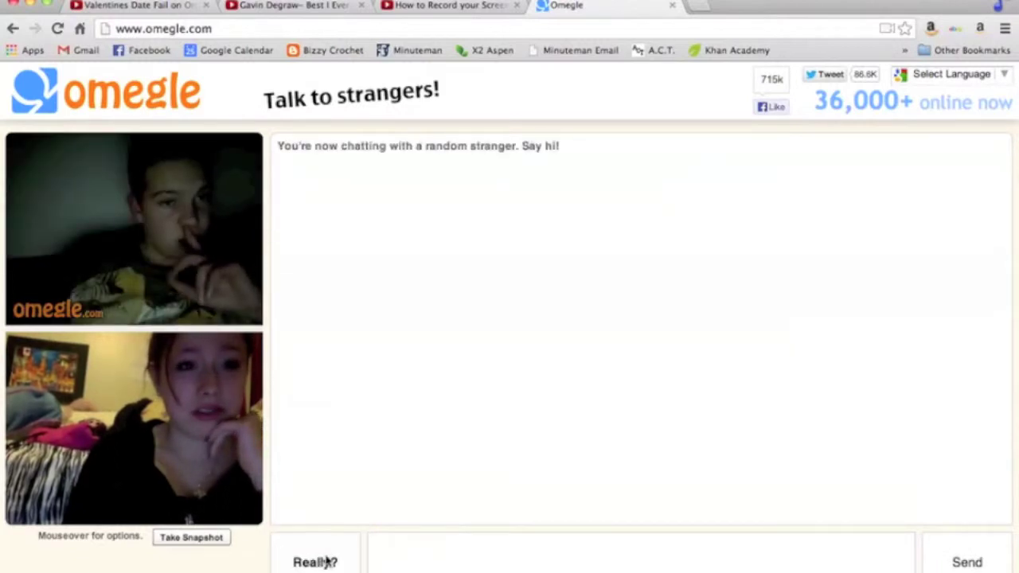
{"action": "left_click", "coordinate": [327, 561]}
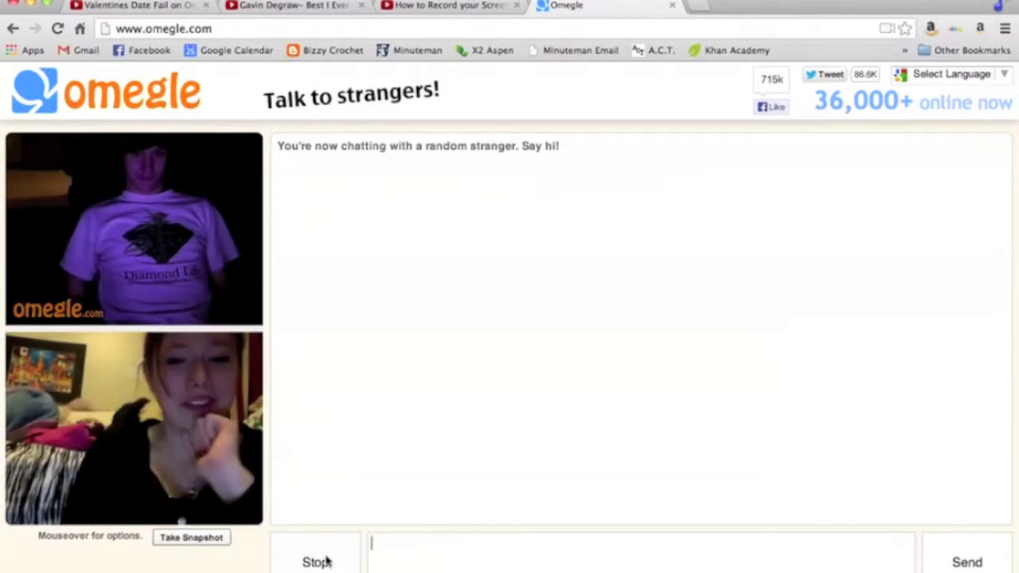
{"action": "left_click", "coordinate": [327, 563]}
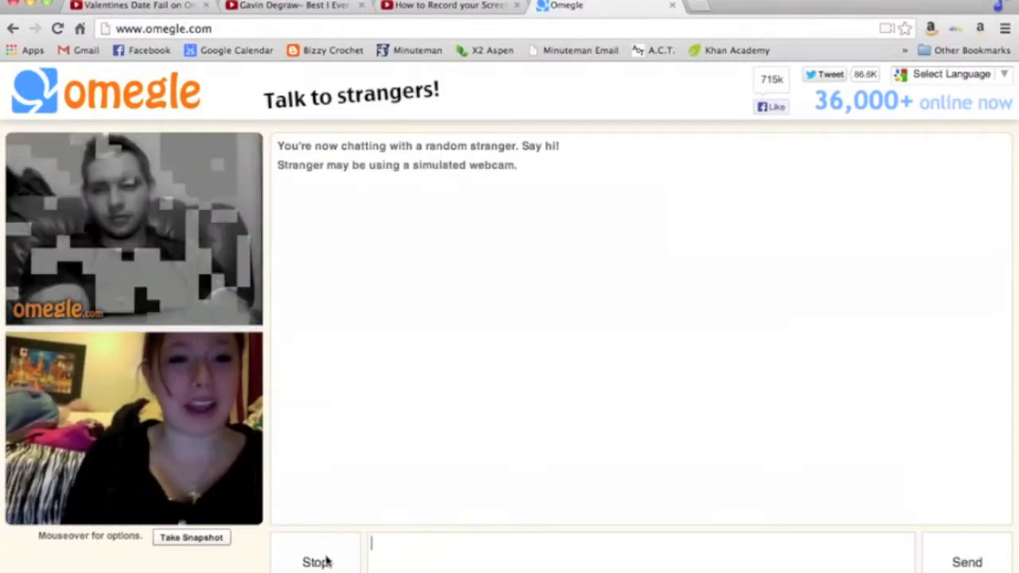
{"action": "left_click", "coordinate": [322, 563]}
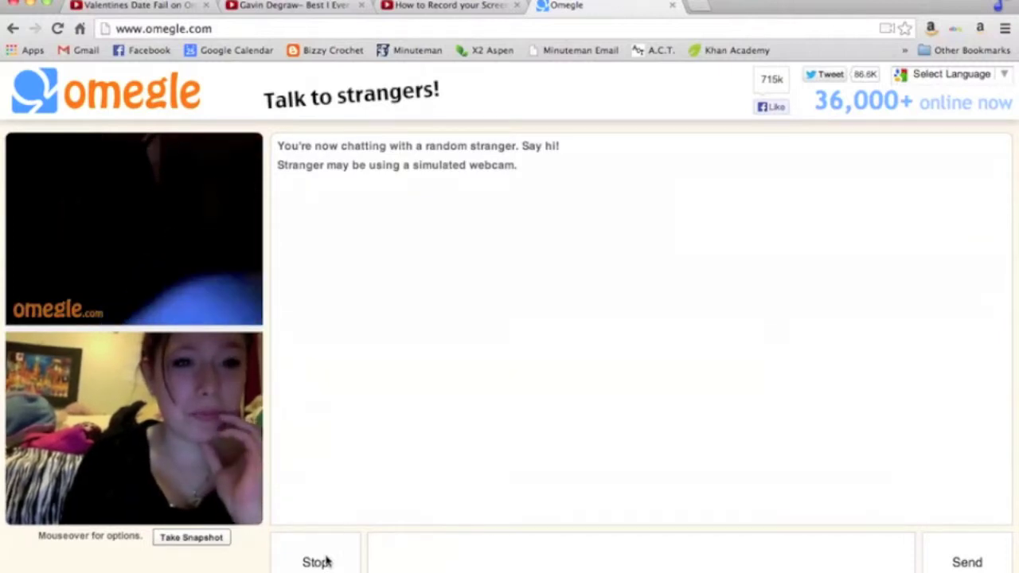
- Raise the sound volume two notches, then lower it by one
{"action": "key", "text": "XF86AudioRaiseVolume"}
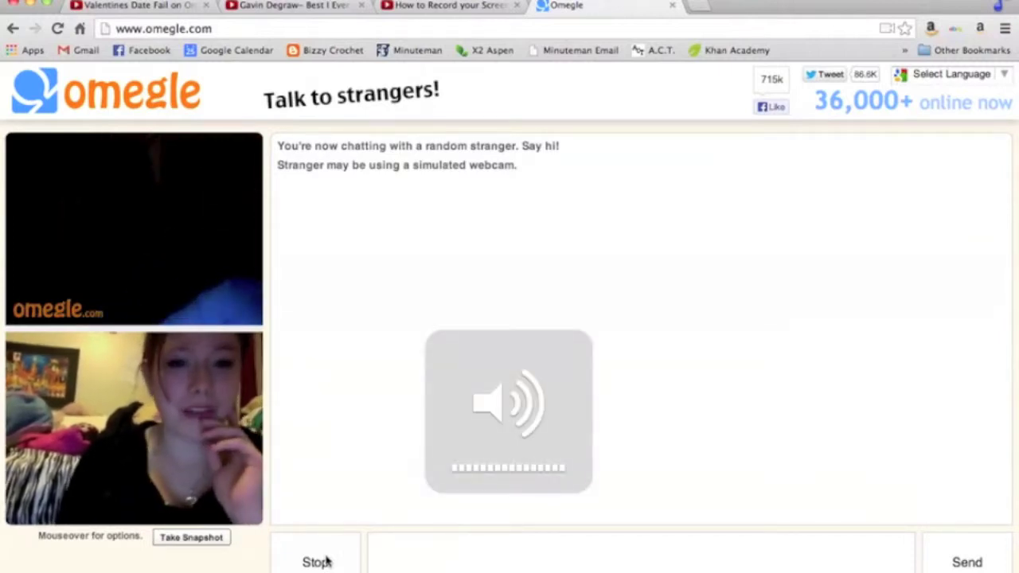
{"action": "key", "text": "XF86AudioRaiseVolume"}
{"action": "key", "text": "XF86AudioRaiseVolume"}
{"action": "key", "text": "XF86AudioRaiseVolume"}
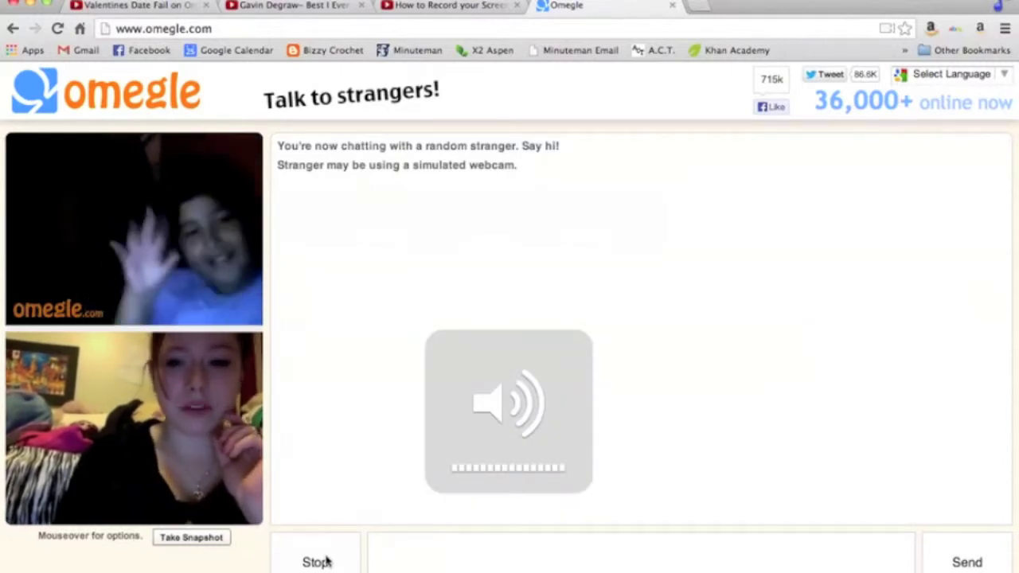
{"action": "key", "text": "XF86AudioLowerVolume"}
{"action": "key", "text": "XF86AudioLowerVolume"}
{"action": "key", "text": "XF86AudioLowerVolume"}
{"action": "key", "text": "XF86AudioLowerVolume"}
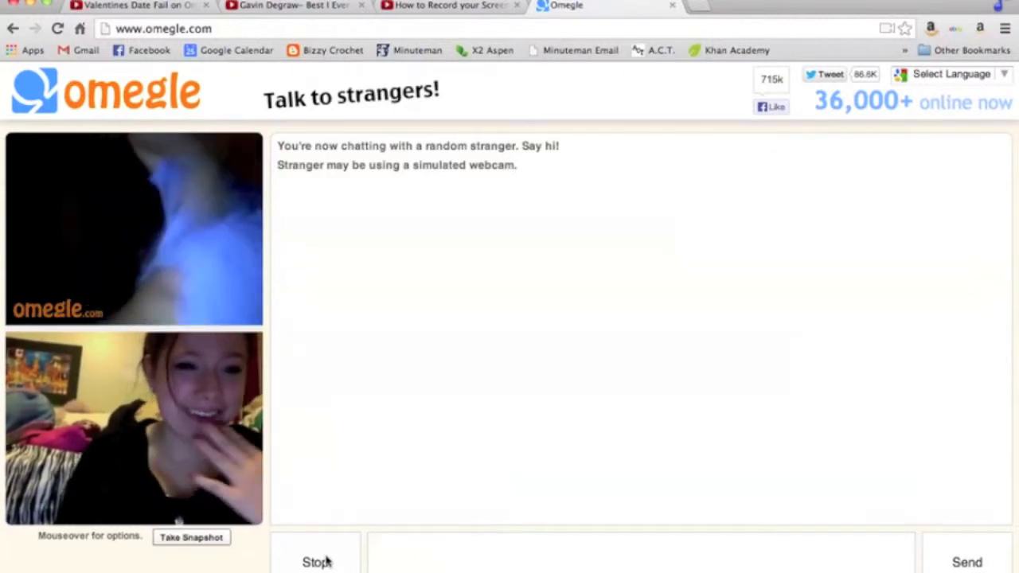
- Skip past a series of strangers, confirming each skip
{"action": "left_click", "coordinate": [318, 562]}
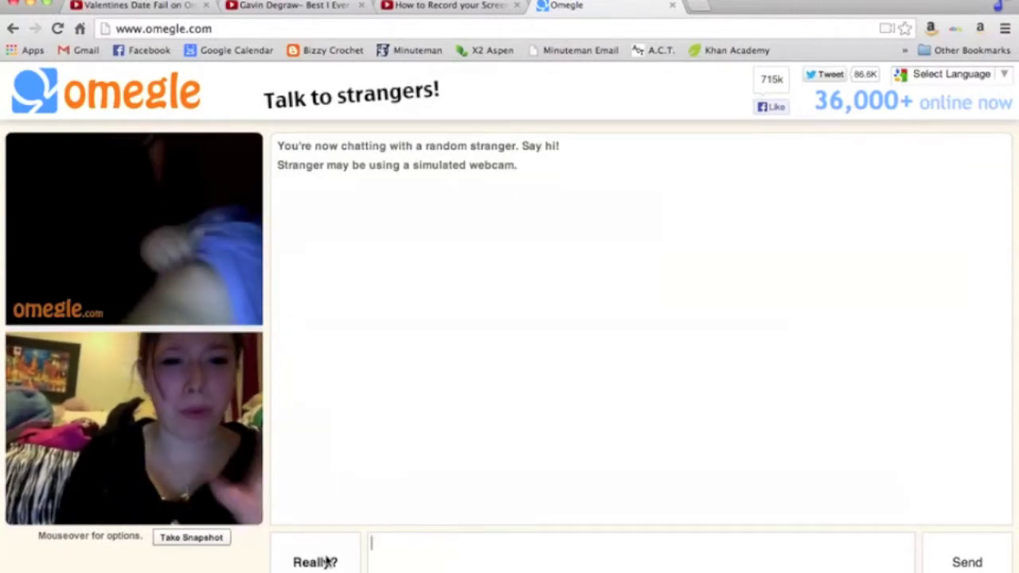
{"action": "left_click", "coordinate": [326, 562]}
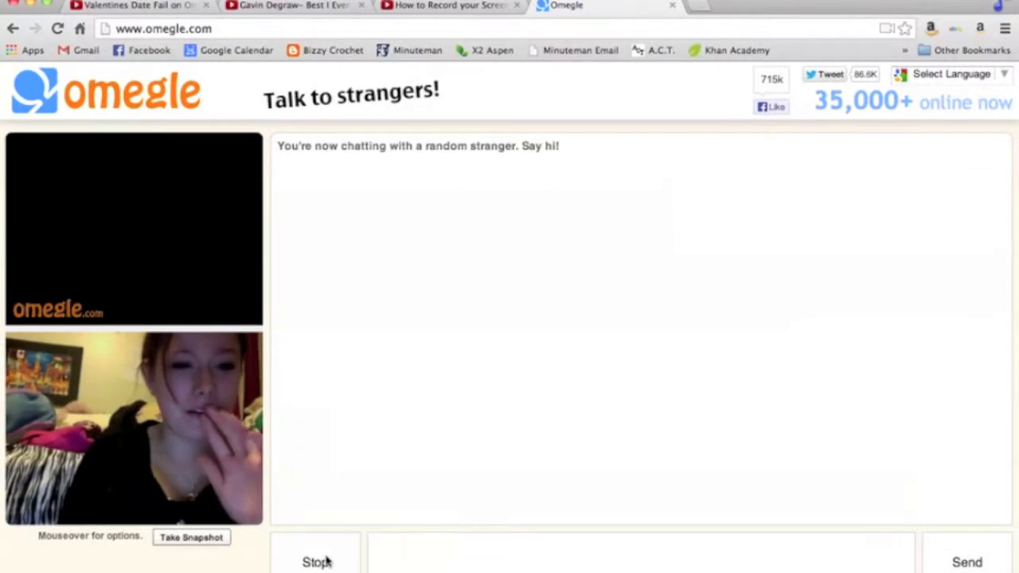
{"action": "left_click", "coordinate": [326, 562]}
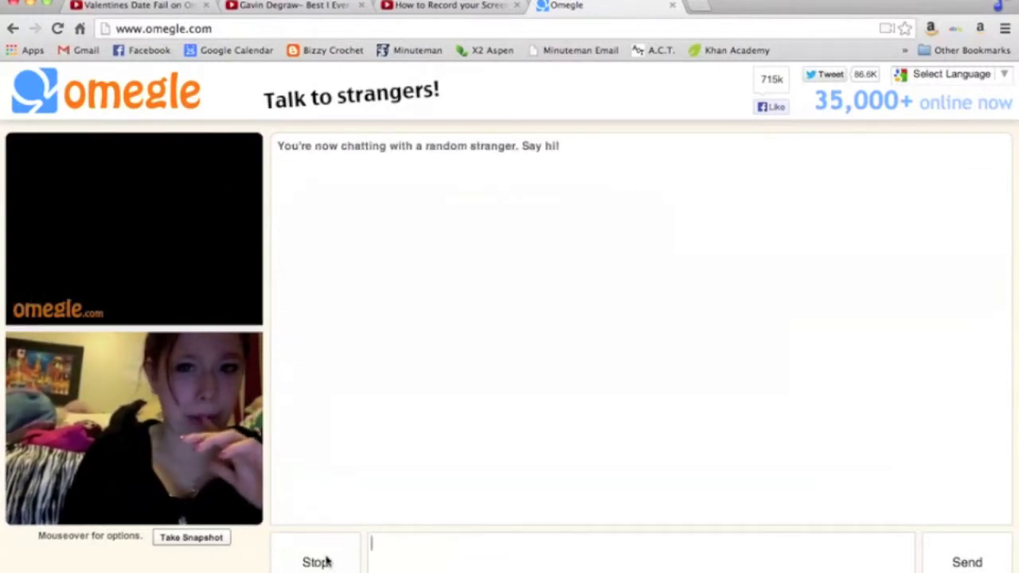
{"action": "left_click", "coordinate": [327, 562]}
{"action": "left_click", "coordinate": [326, 562]}
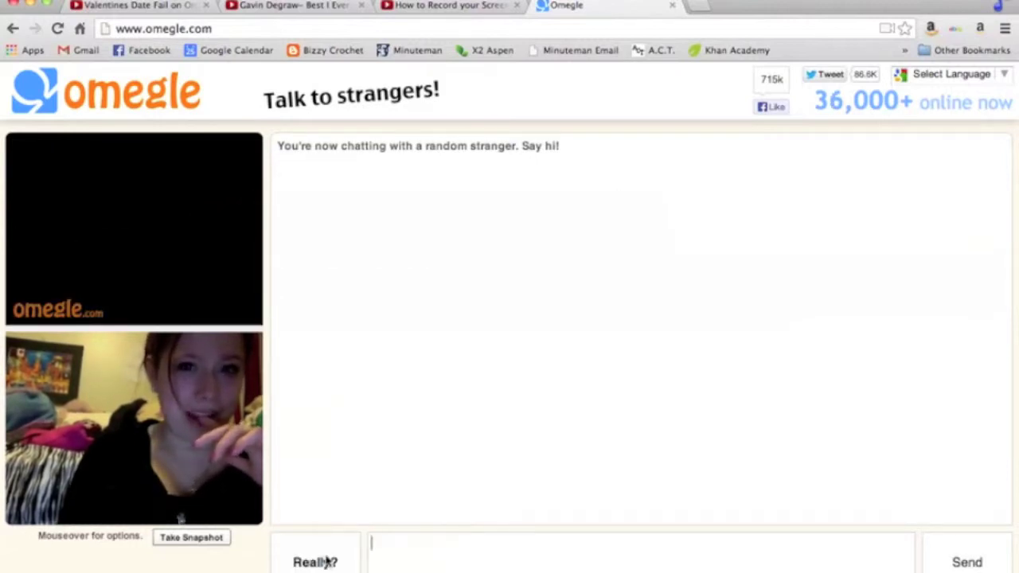
{"action": "left_click", "coordinate": [327, 562]}
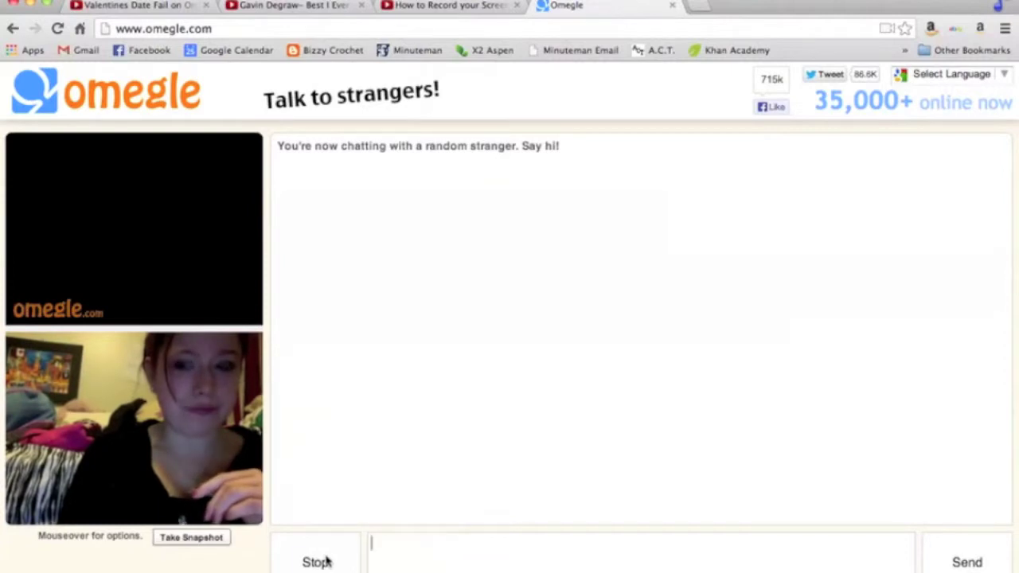
{"action": "left_click", "coordinate": [326, 562]}
{"action": "left_click", "coordinate": [326, 562]}
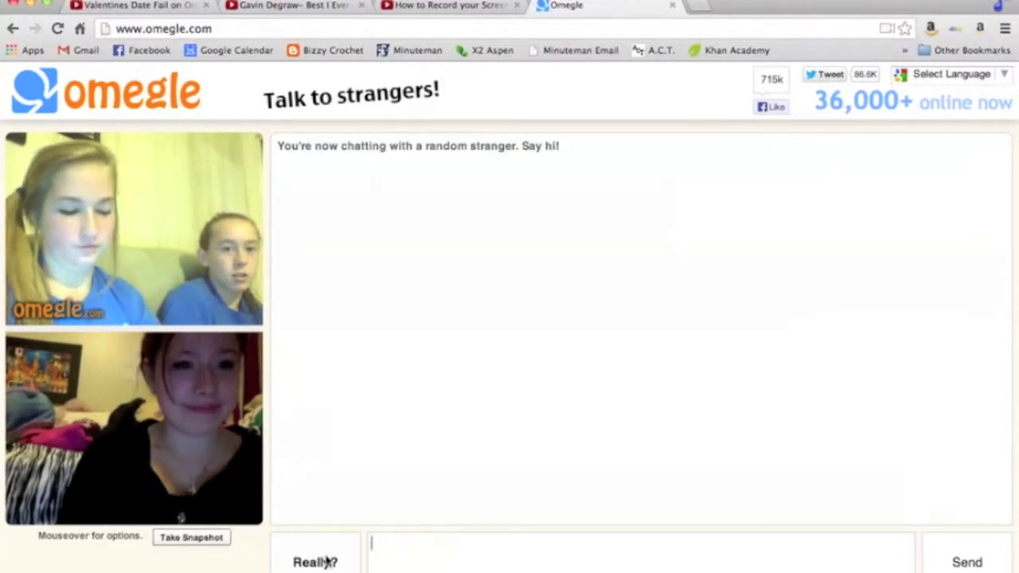
{"action": "left_click", "coordinate": [327, 562]}
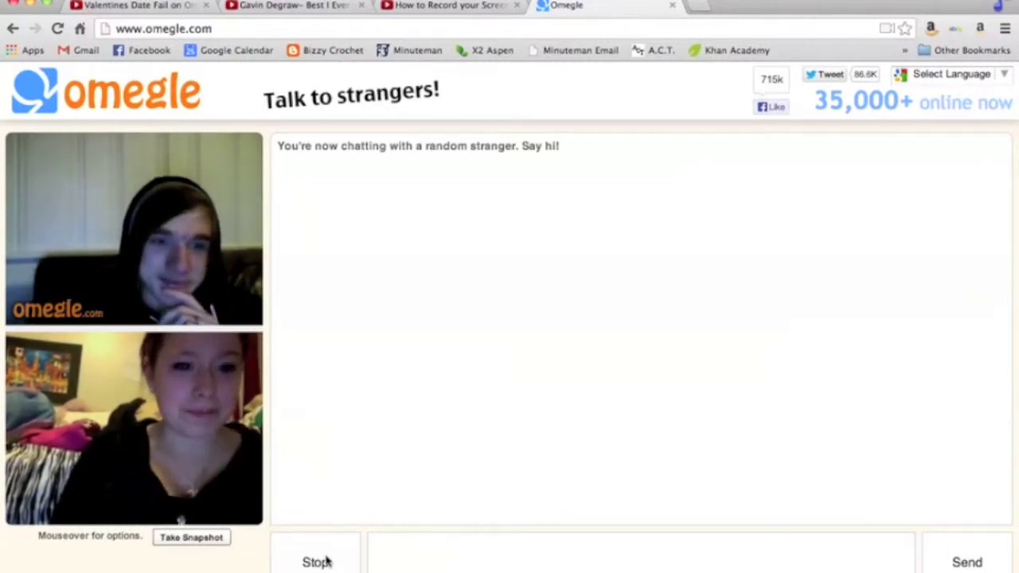
- Disconnect, start a new chat, and keep skipping, including the waving stranger
{"action": "left_click", "coordinate": [326, 561]}
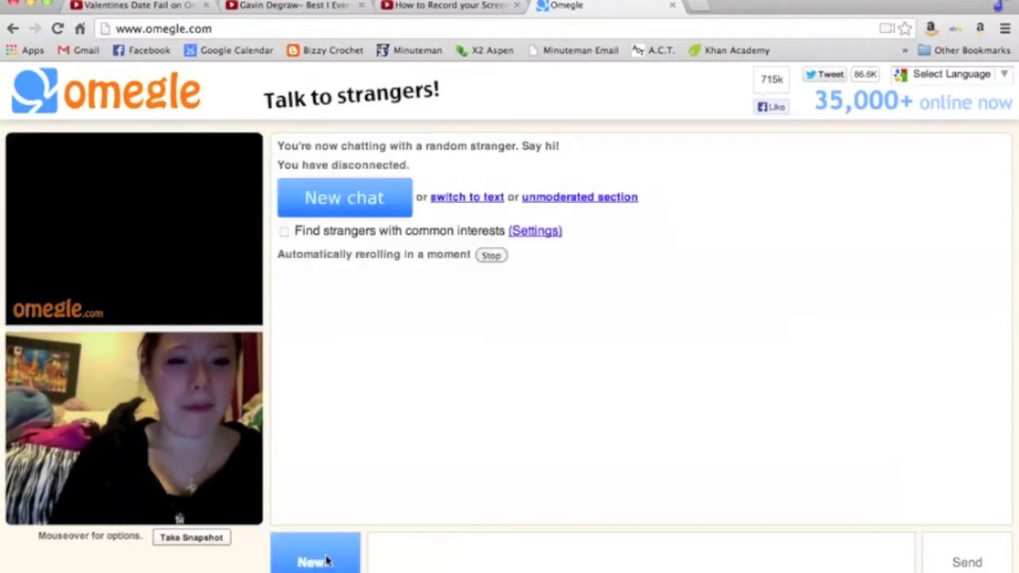
{"action": "left_click", "coordinate": [326, 562]}
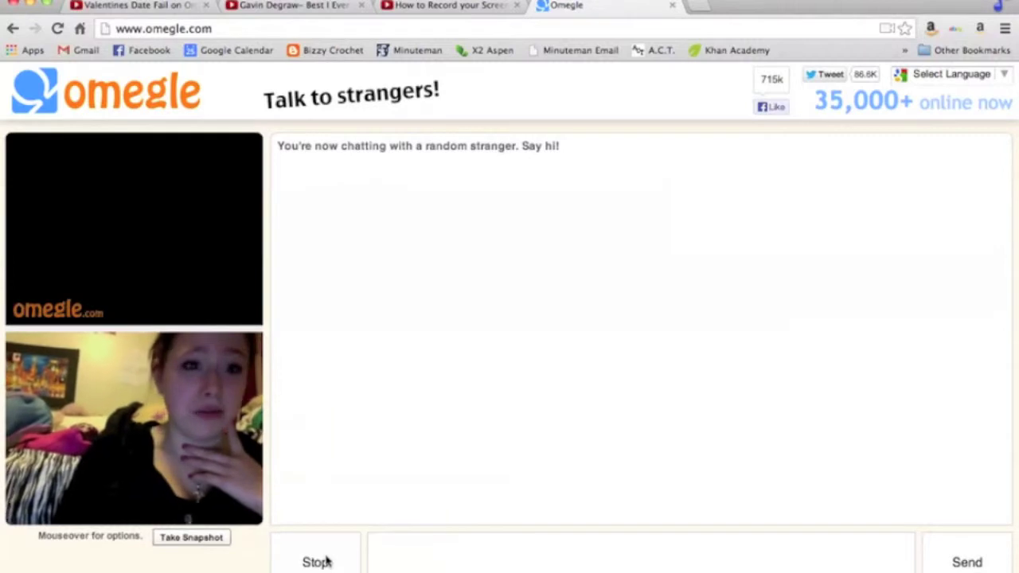
{"action": "left_click", "coordinate": [327, 562]}
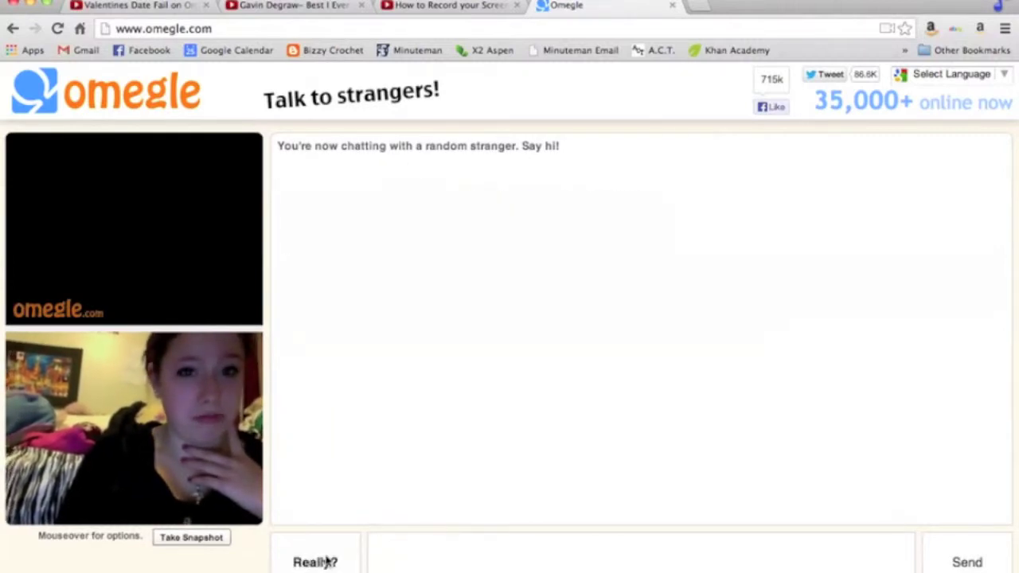
{"action": "left_click", "coordinate": [327, 562]}
{"action": "left_click", "coordinate": [326, 562]}
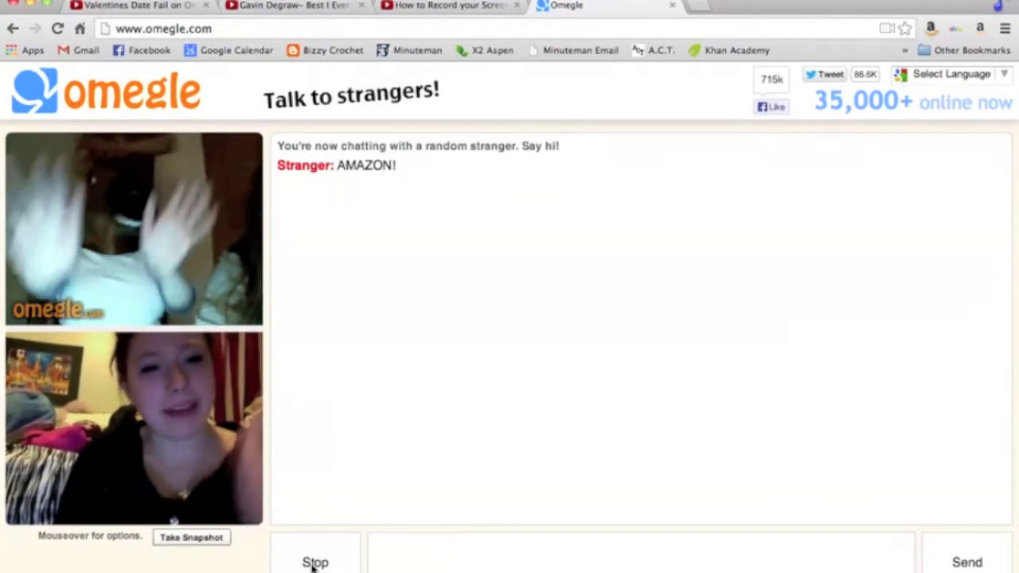
{"action": "left_click", "coordinate": [314, 563]}
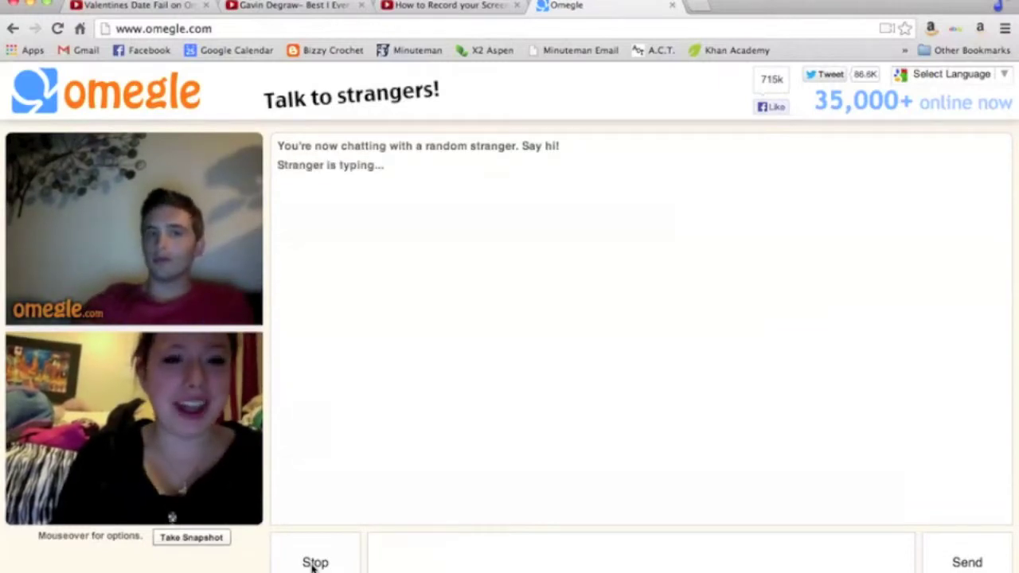
- Skip to a new stranger, send 'hi' and 'thank you', then disconnect
{"action": "left_click", "coordinate": [314, 563]}
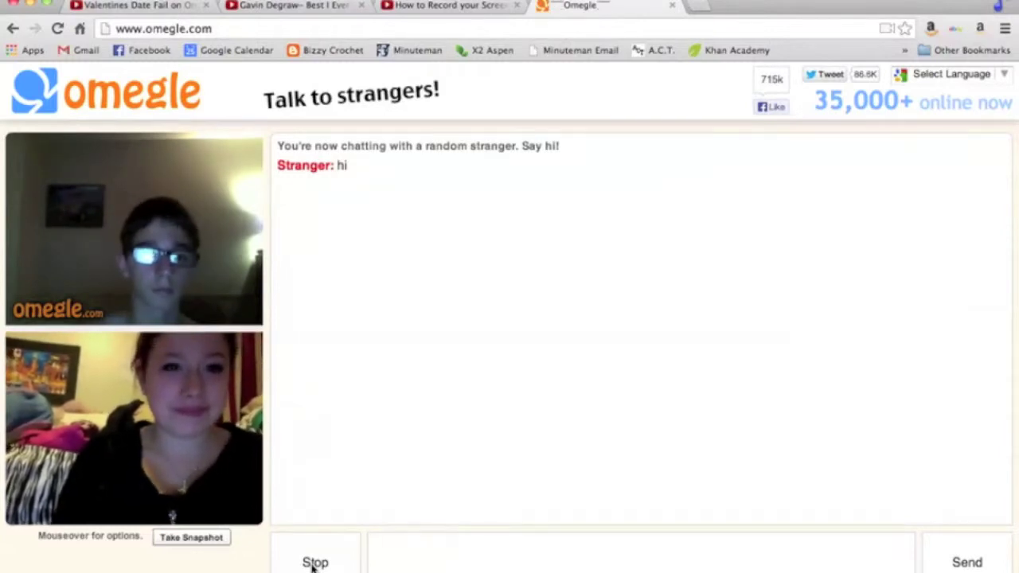
{"action": "type", "text": "hi"}
{"action": "key", "text": "Return"}
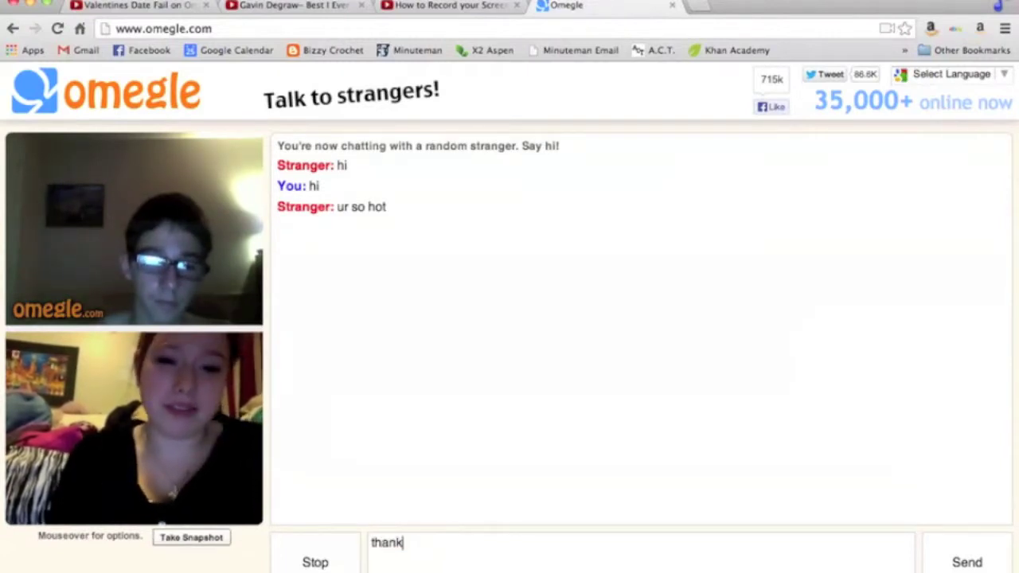
{"action": "type", "text": "you"}
{"action": "key", "text": "Return"}
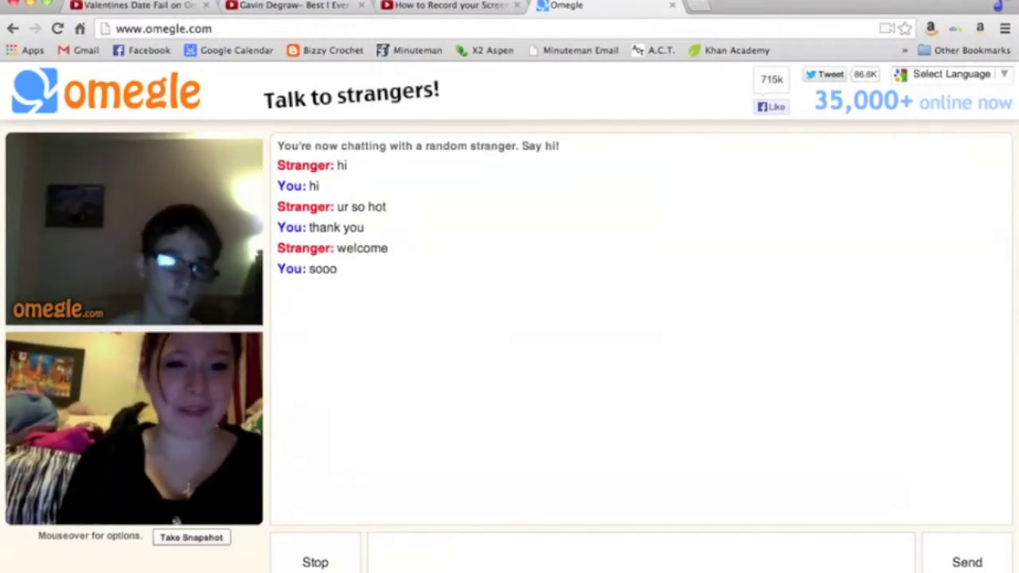
{"action": "left_click", "coordinate": [315, 562]}
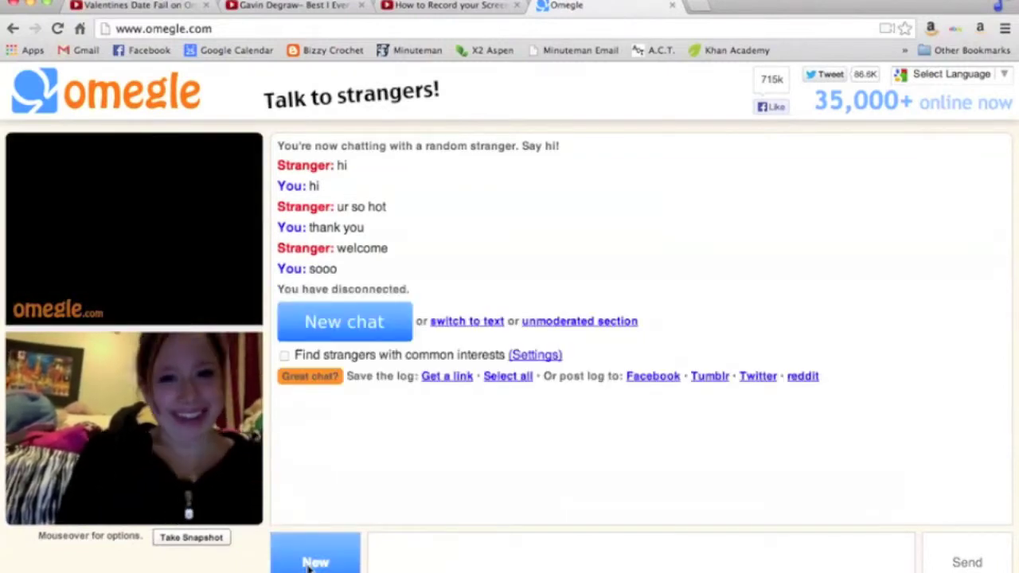
- Start a new chat and skip the next two strangers
{"action": "left_click", "coordinate": [311, 564]}
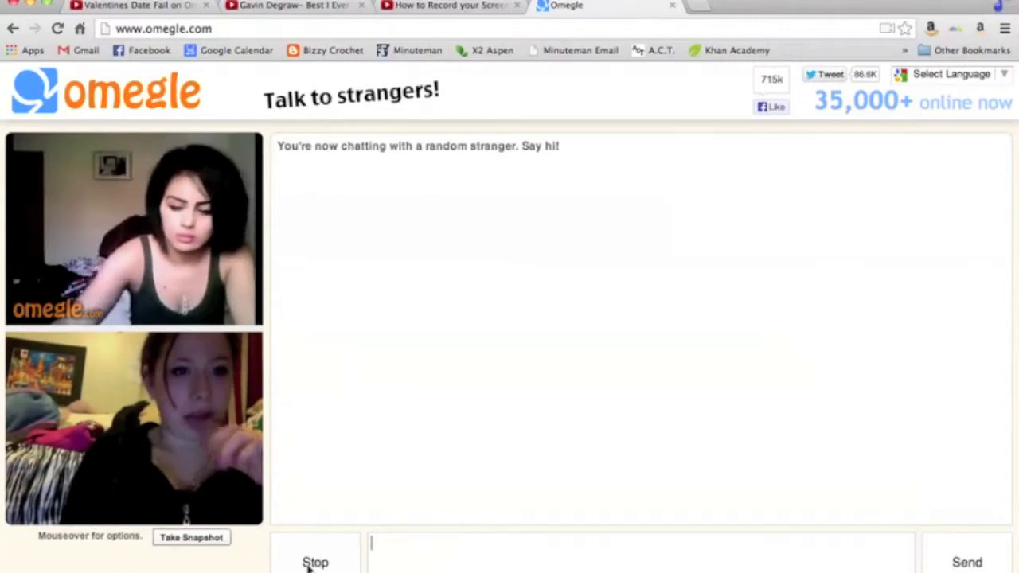
{"action": "left_click", "coordinate": [310, 564]}
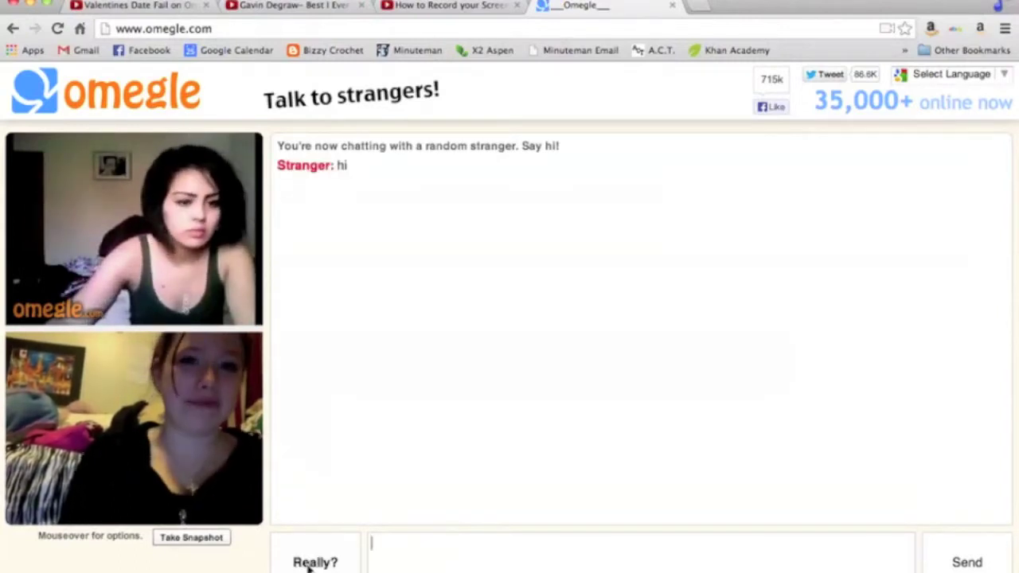
{"action": "left_click", "coordinate": [311, 564]}
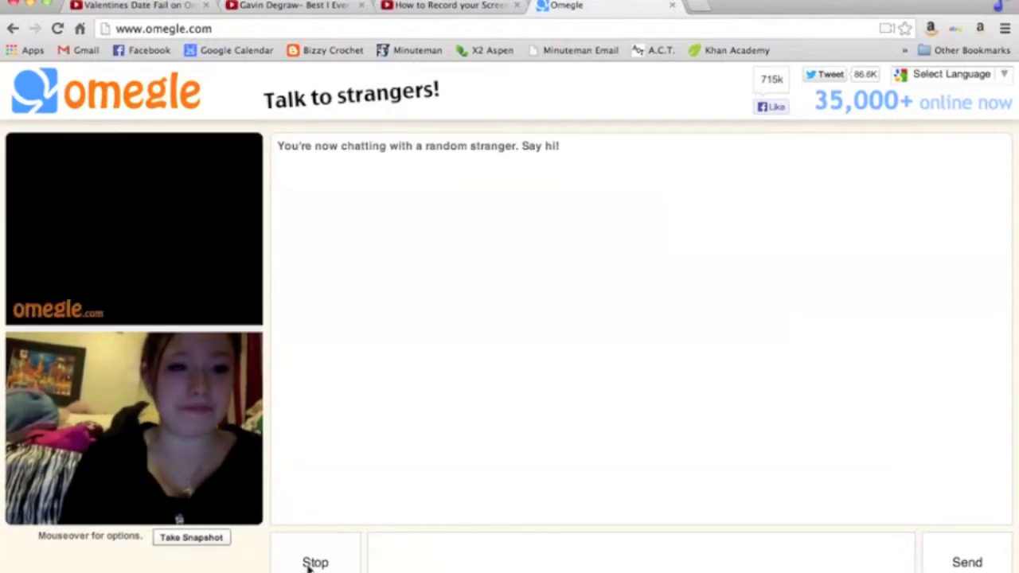
{"action": "left_click", "coordinate": [311, 563]}
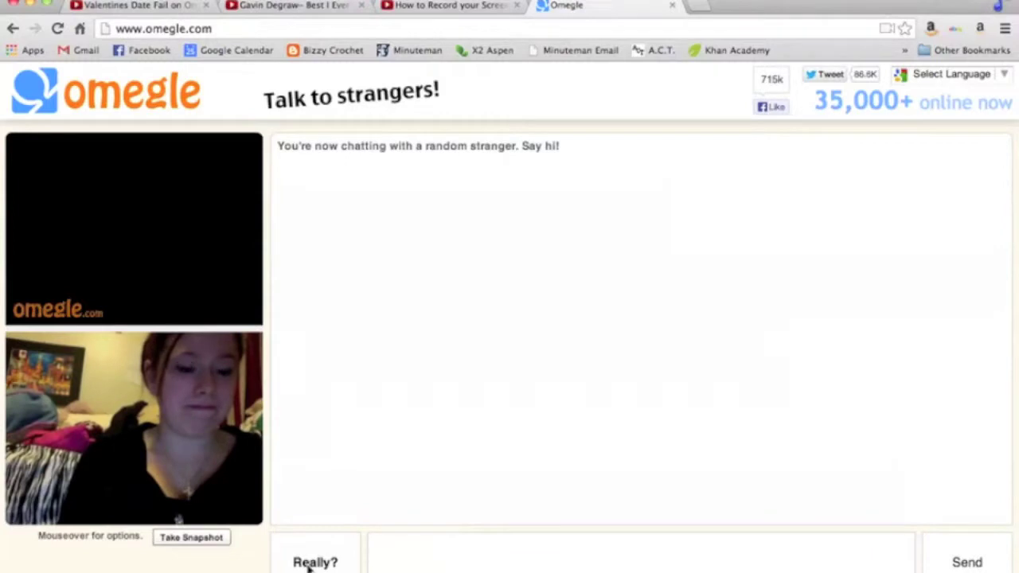
{"action": "left_click", "coordinate": [310, 564]}
{"action": "left_click", "coordinate": [311, 564]}
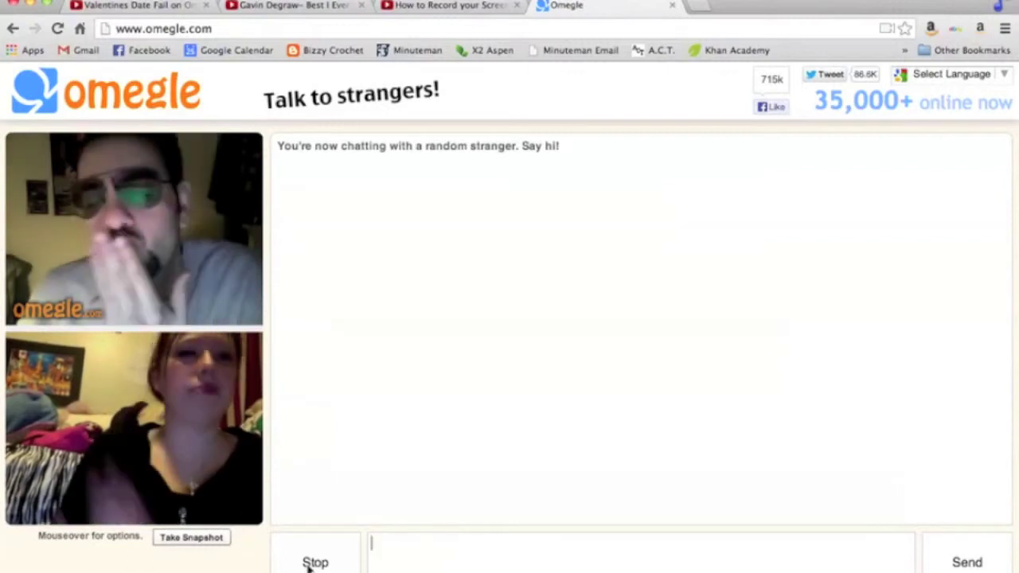
- Skip three more strangers and open a chat with another new stranger
{"action": "left_click", "coordinate": [311, 564]}
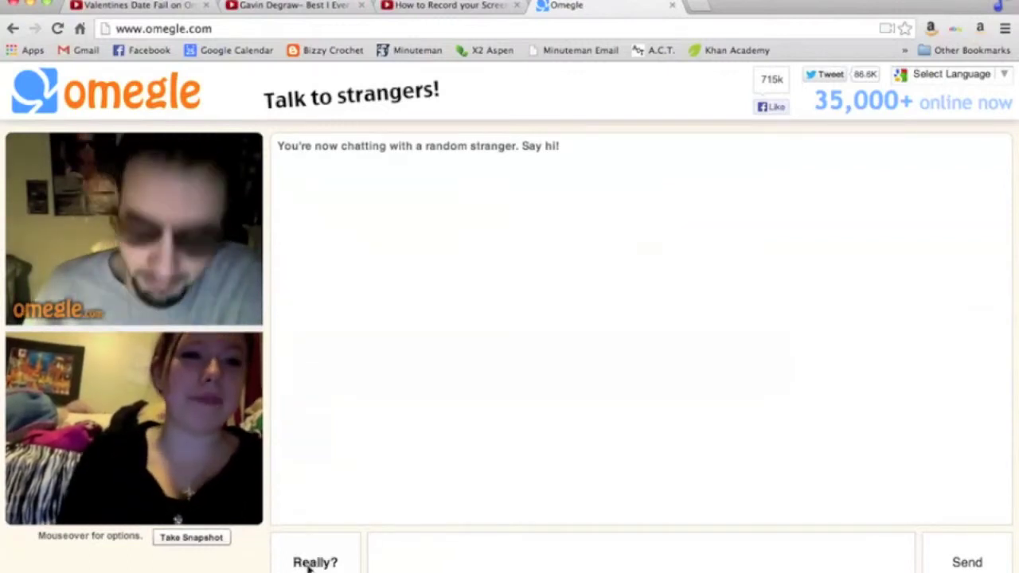
{"action": "left_click", "coordinate": [310, 564]}
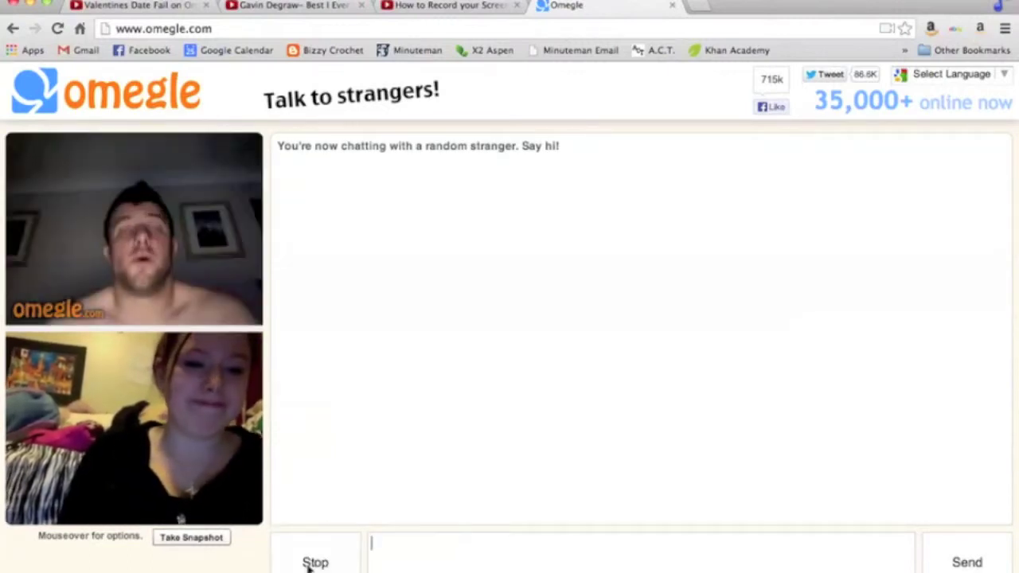
{"action": "left_click", "coordinate": [311, 564]}
{"action": "left_click", "coordinate": [311, 563]}
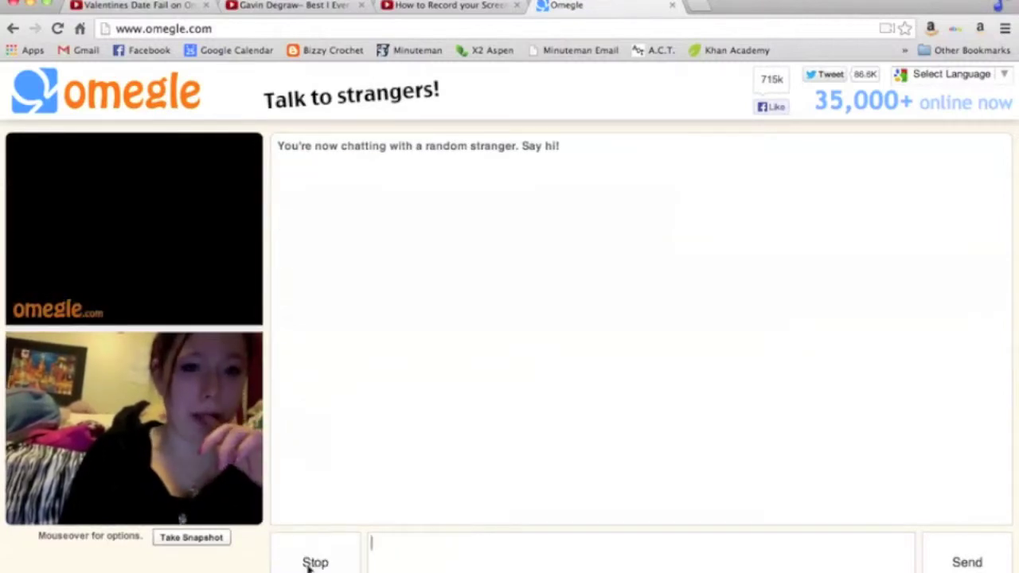
{"action": "left_click", "coordinate": [310, 564]}
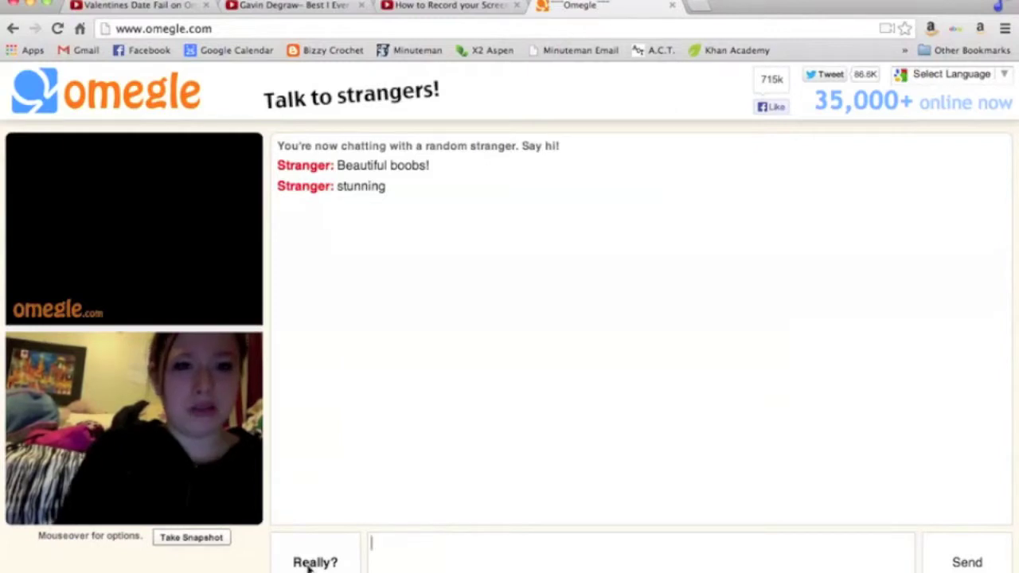
{"action": "left_click", "coordinate": [310, 564]}
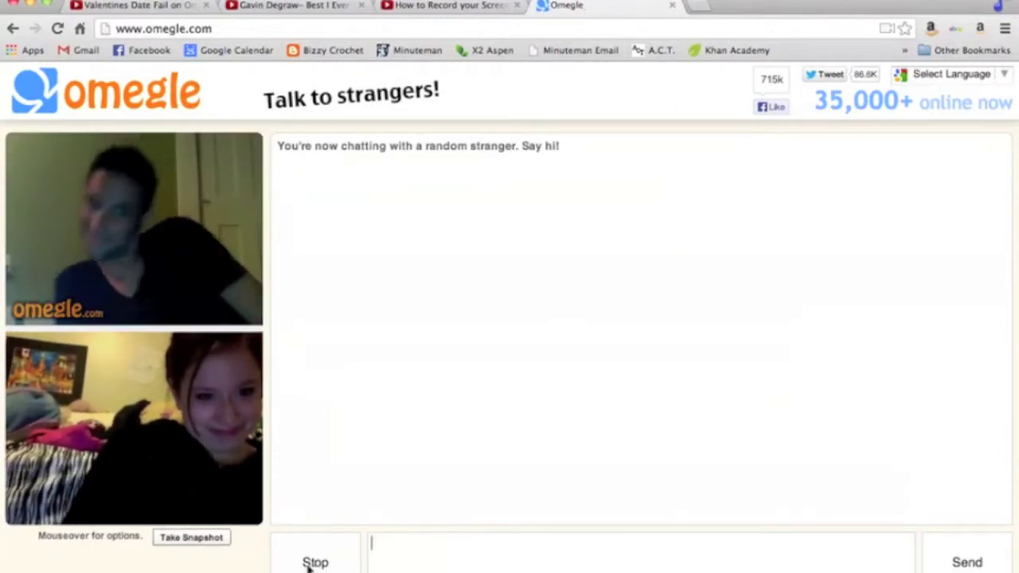
{"action": "left_click", "coordinate": [315, 562]}
{"action": "left_click", "coordinate": [310, 562]}
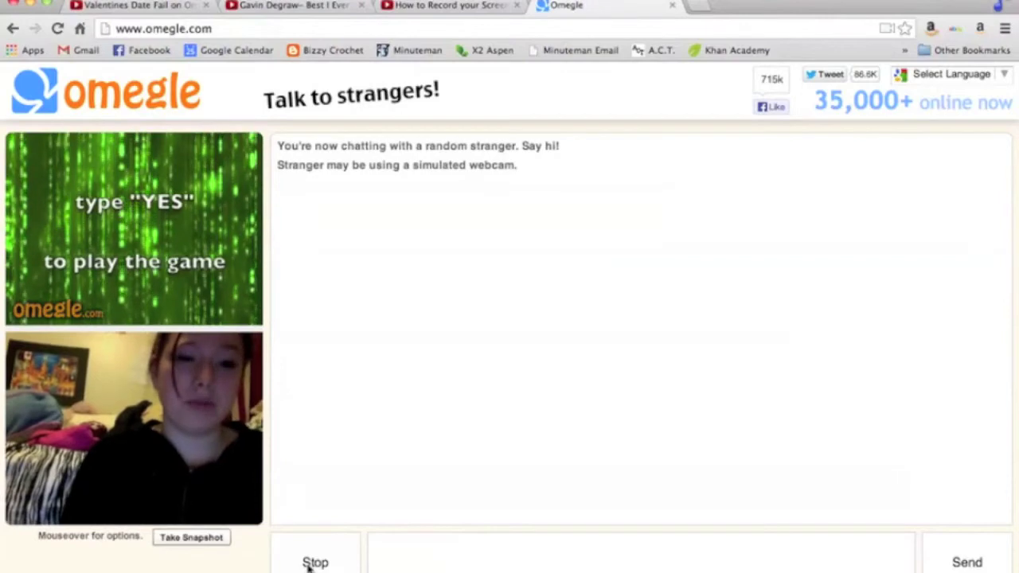
- Skip the simulated-webcam stranger, then skip the stranger who sent messages
{"action": "left_click", "coordinate": [310, 562]}
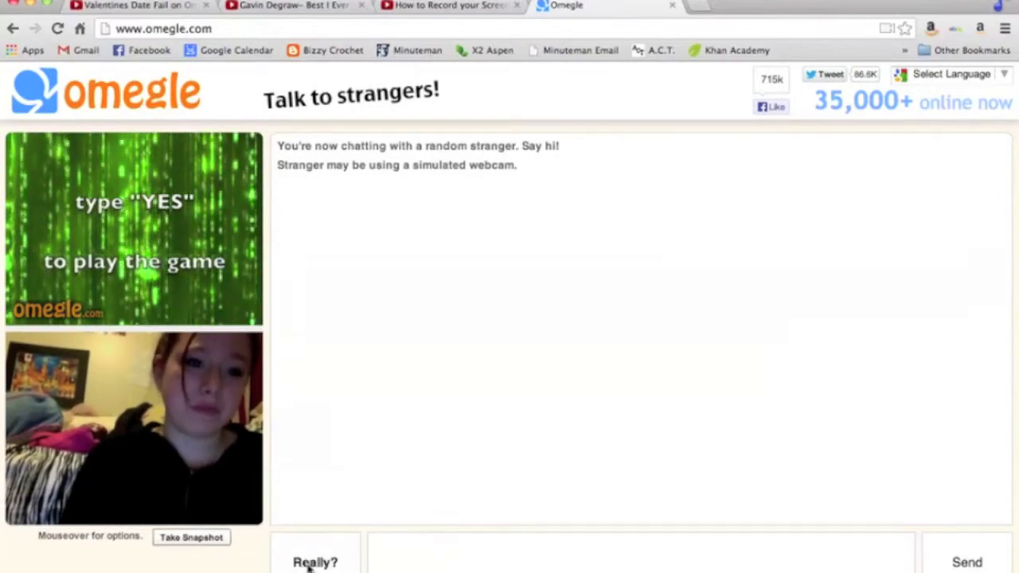
{"action": "left_click", "coordinate": [310, 562]}
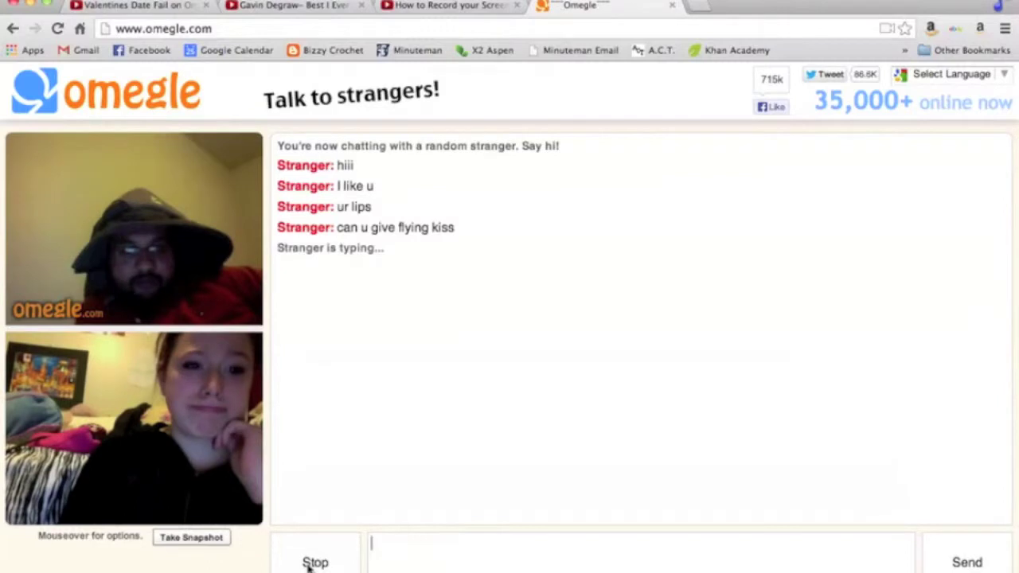
{"action": "left_click", "coordinate": [314, 562]}
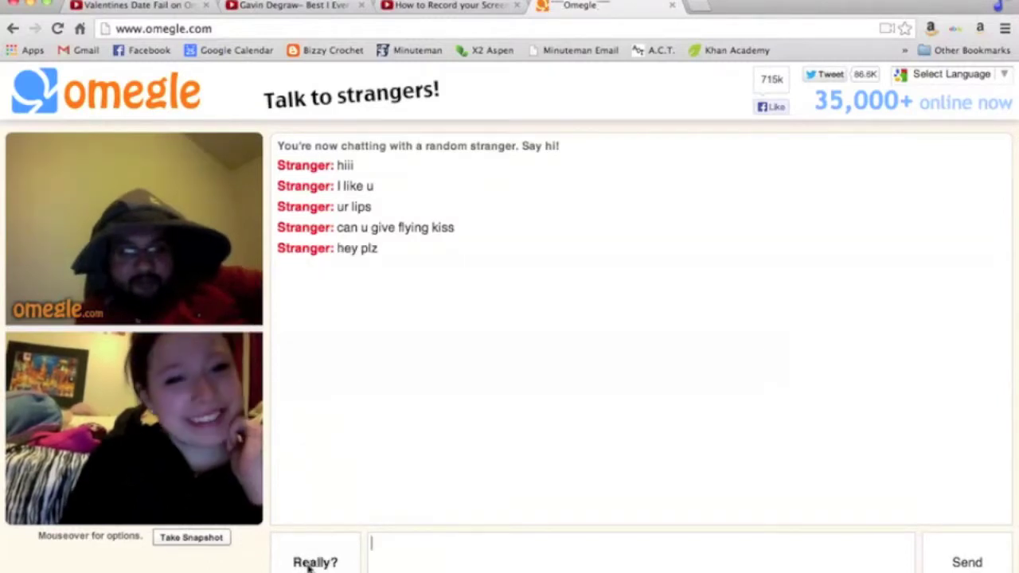
{"action": "left_click", "coordinate": [315, 562]}
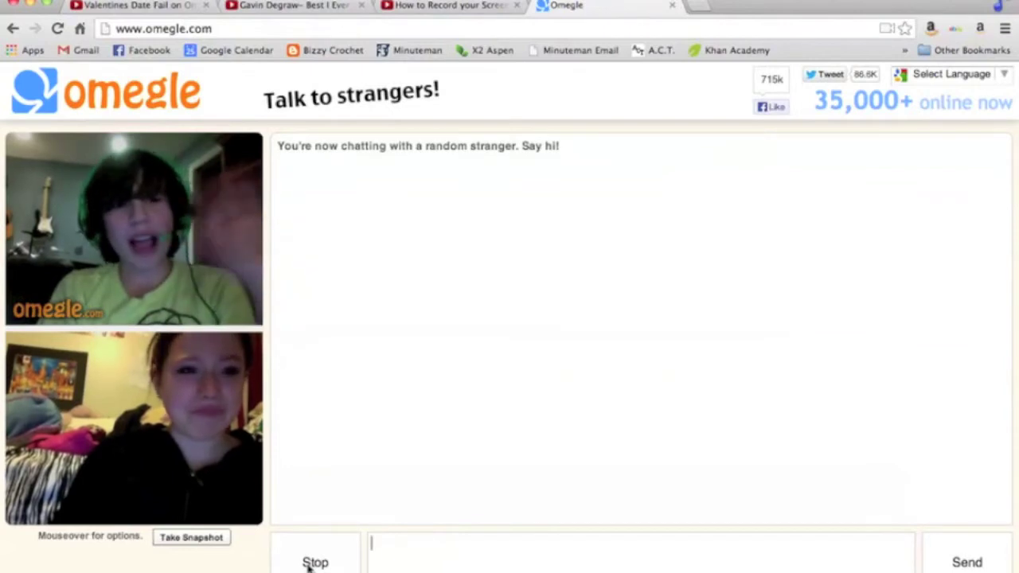
- Skip rapidly past several strangers, including the one who said 'hi' and one who messaged
{"action": "left_click", "coordinate": [314, 562]}
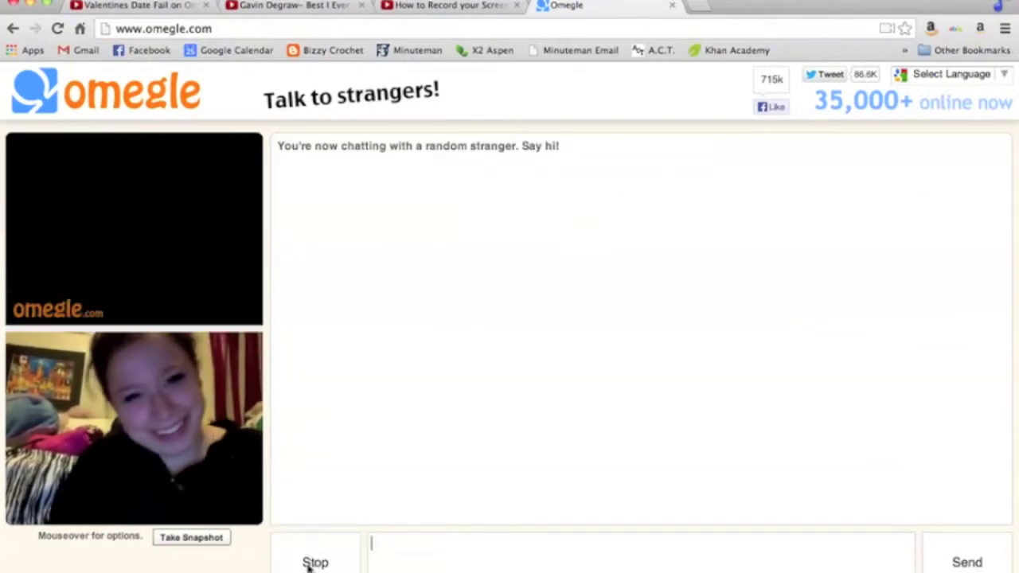
{"action": "left_click", "coordinate": [314, 562]}
{"action": "left_click", "coordinate": [315, 563]}
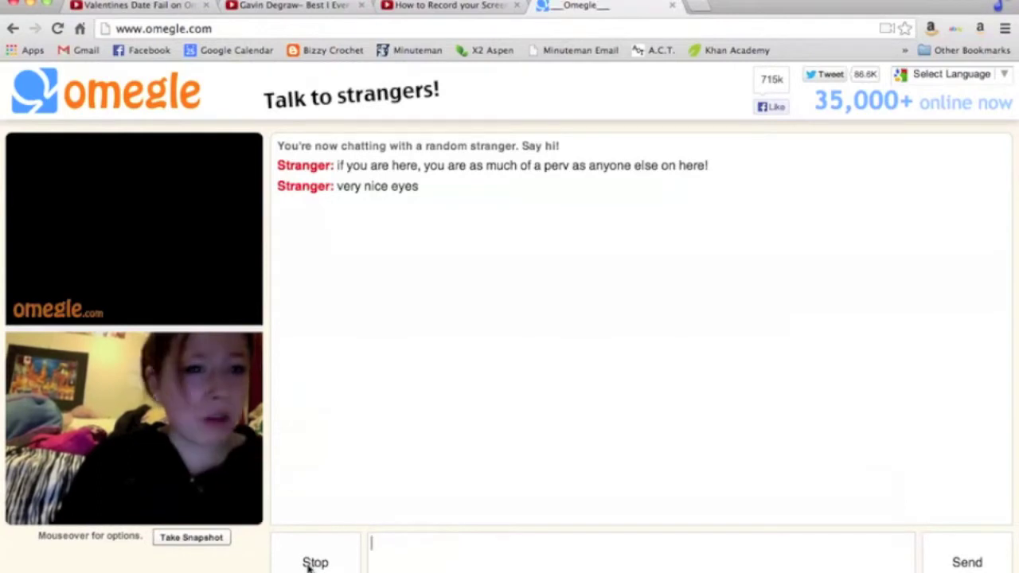
{"action": "left_click", "coordinate": [315, 562]}
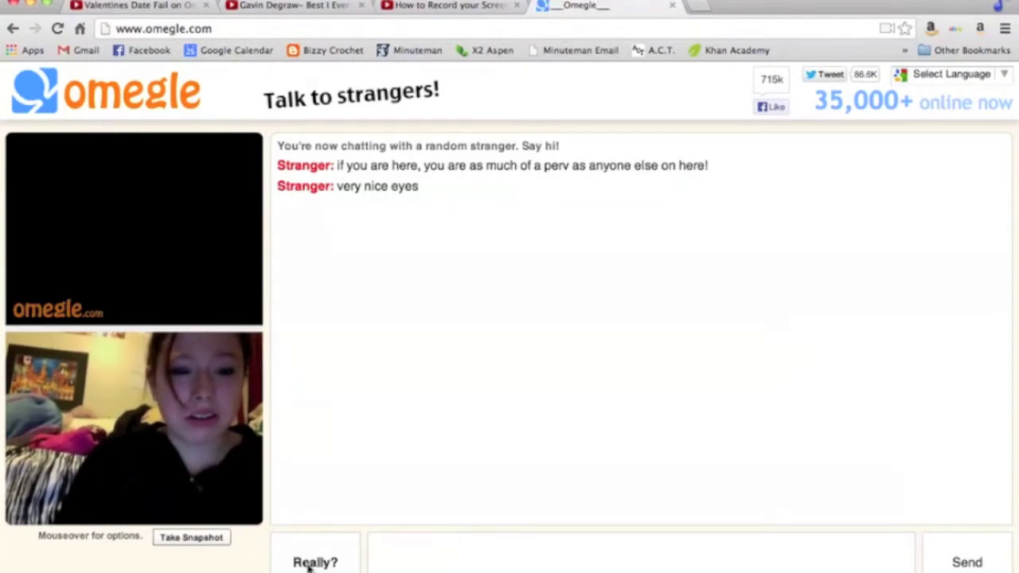
{"action": "left_click", "coordinate": [315, 563]}
{"action": "left_click", "coordinate": [315, 562]}
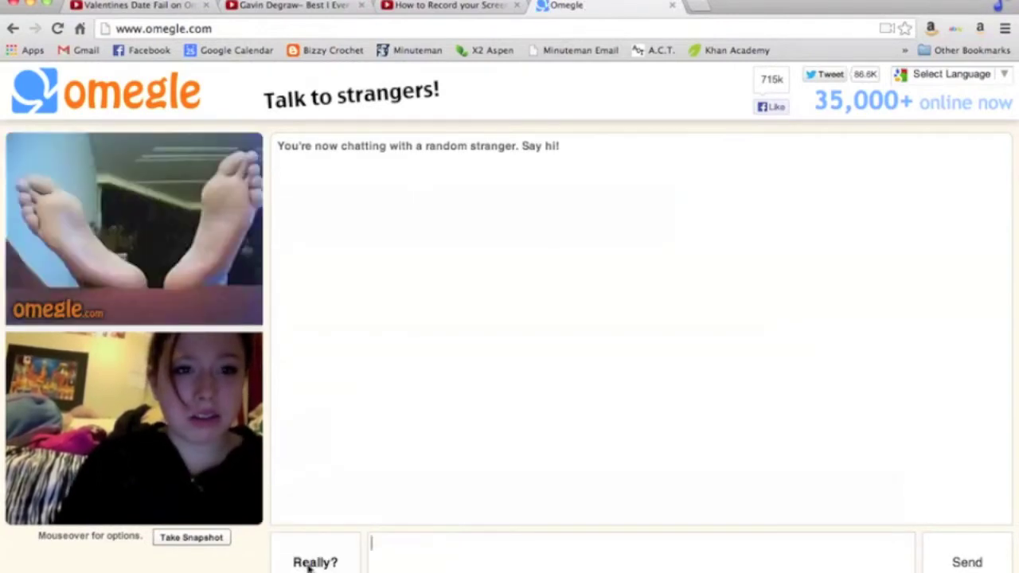
{"action": "left_click", "coordinate": [314, 562]}
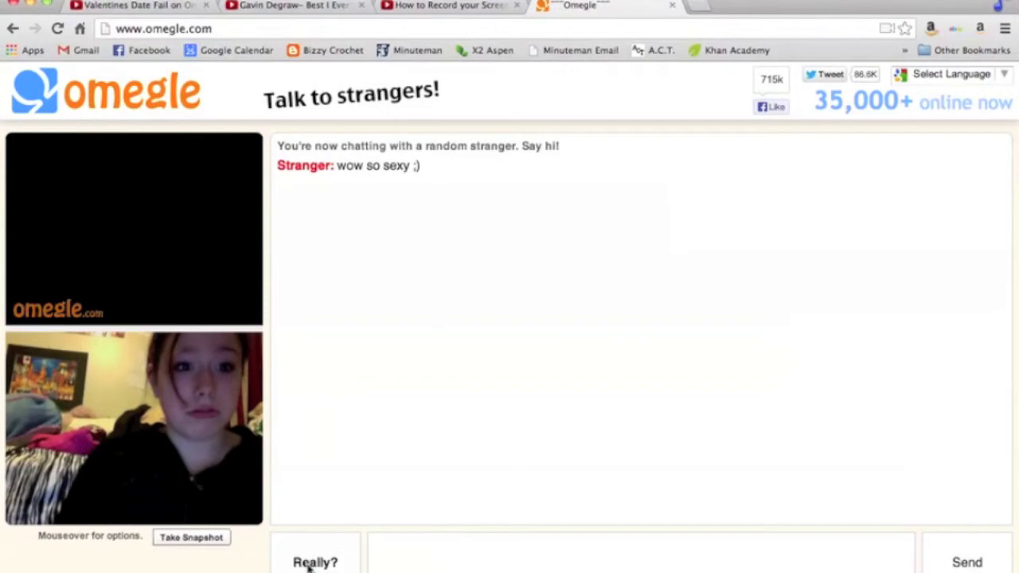
{"action": "left_click", "coordinate": [315, 563]}
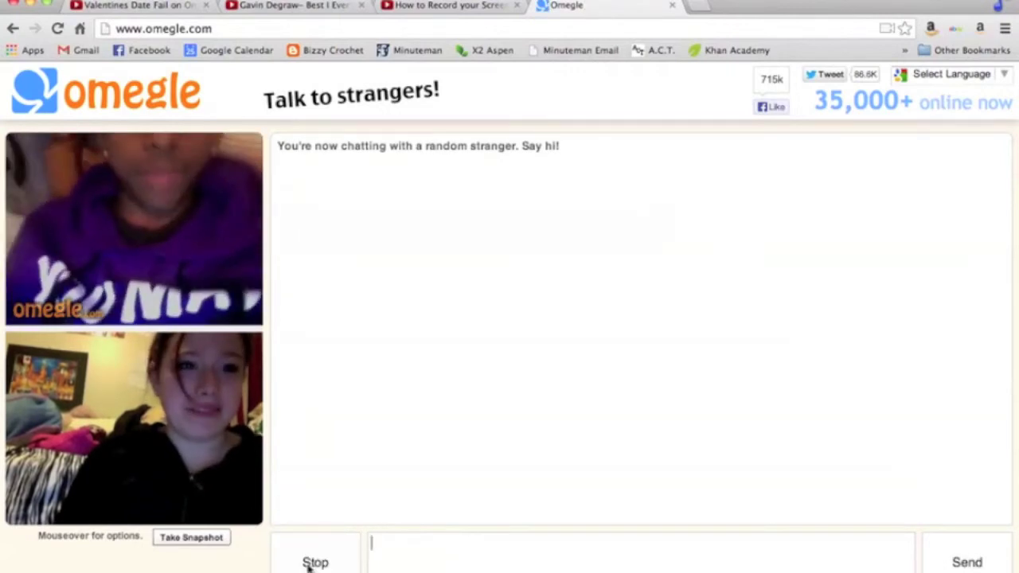
{"action": "left_click", "coordinate": [314, 562]}
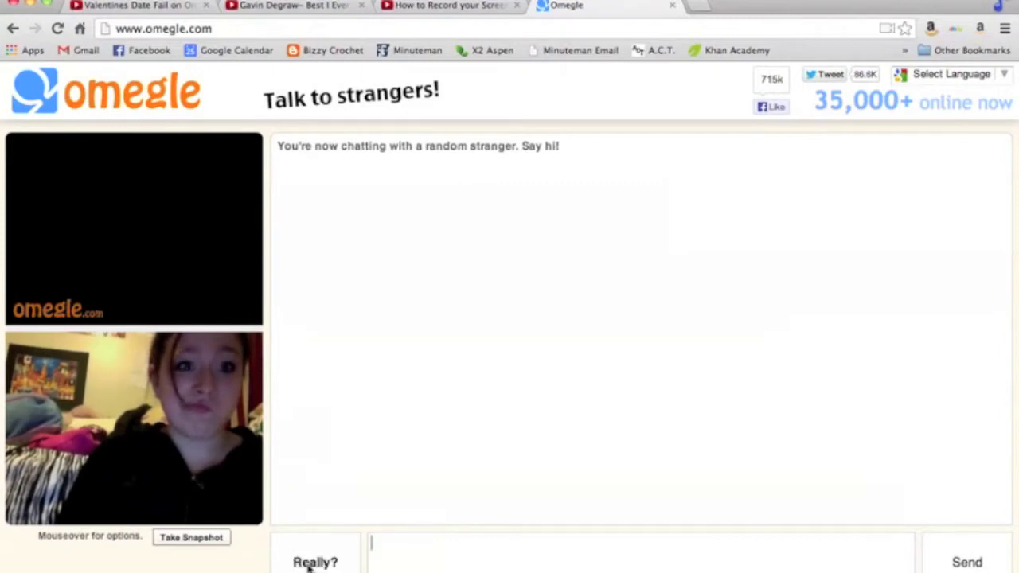
{"action": "left_click", "coordinate": [315, 562]}
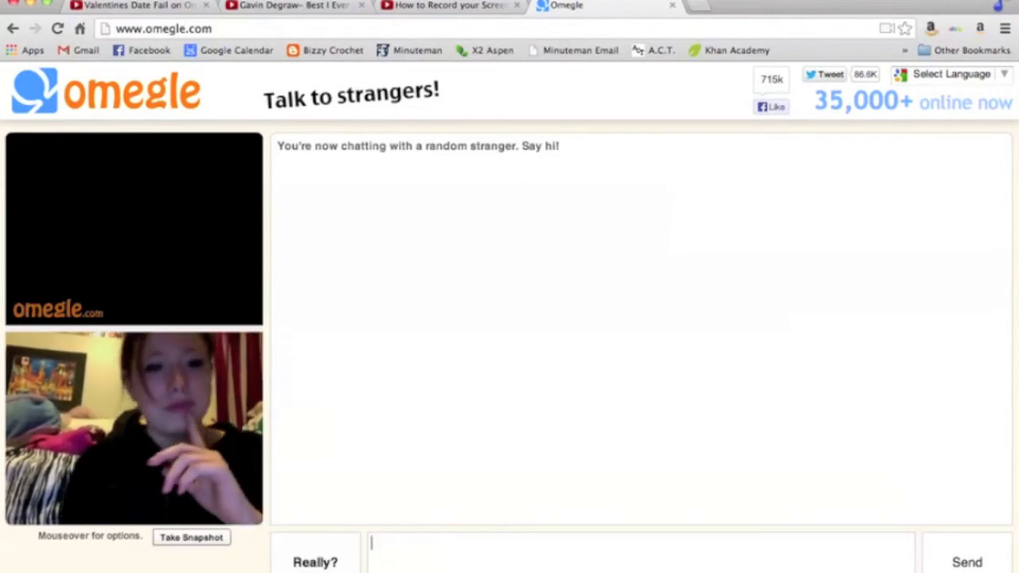
{"action": "left_click", "coordinate": [315, 562]}
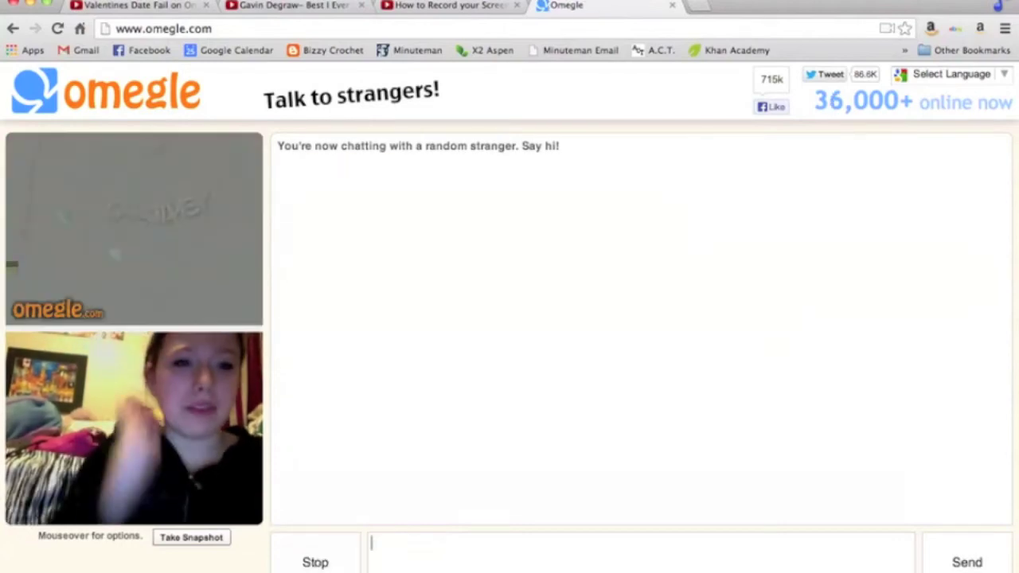
- Disconnect from the chat whose video was loading with Esc, queuing a reroll
{"action": "key", "text": "Escape"}
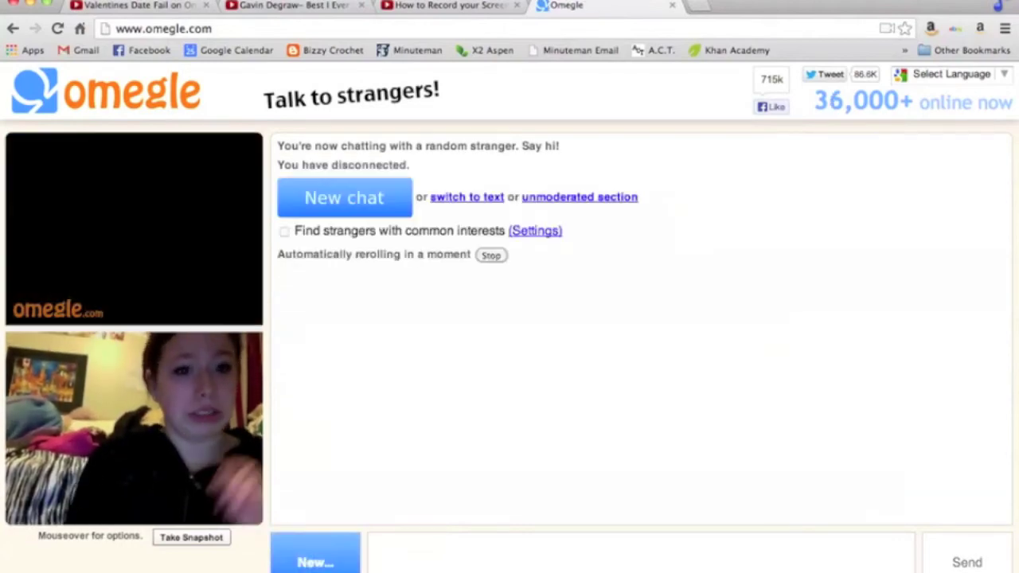